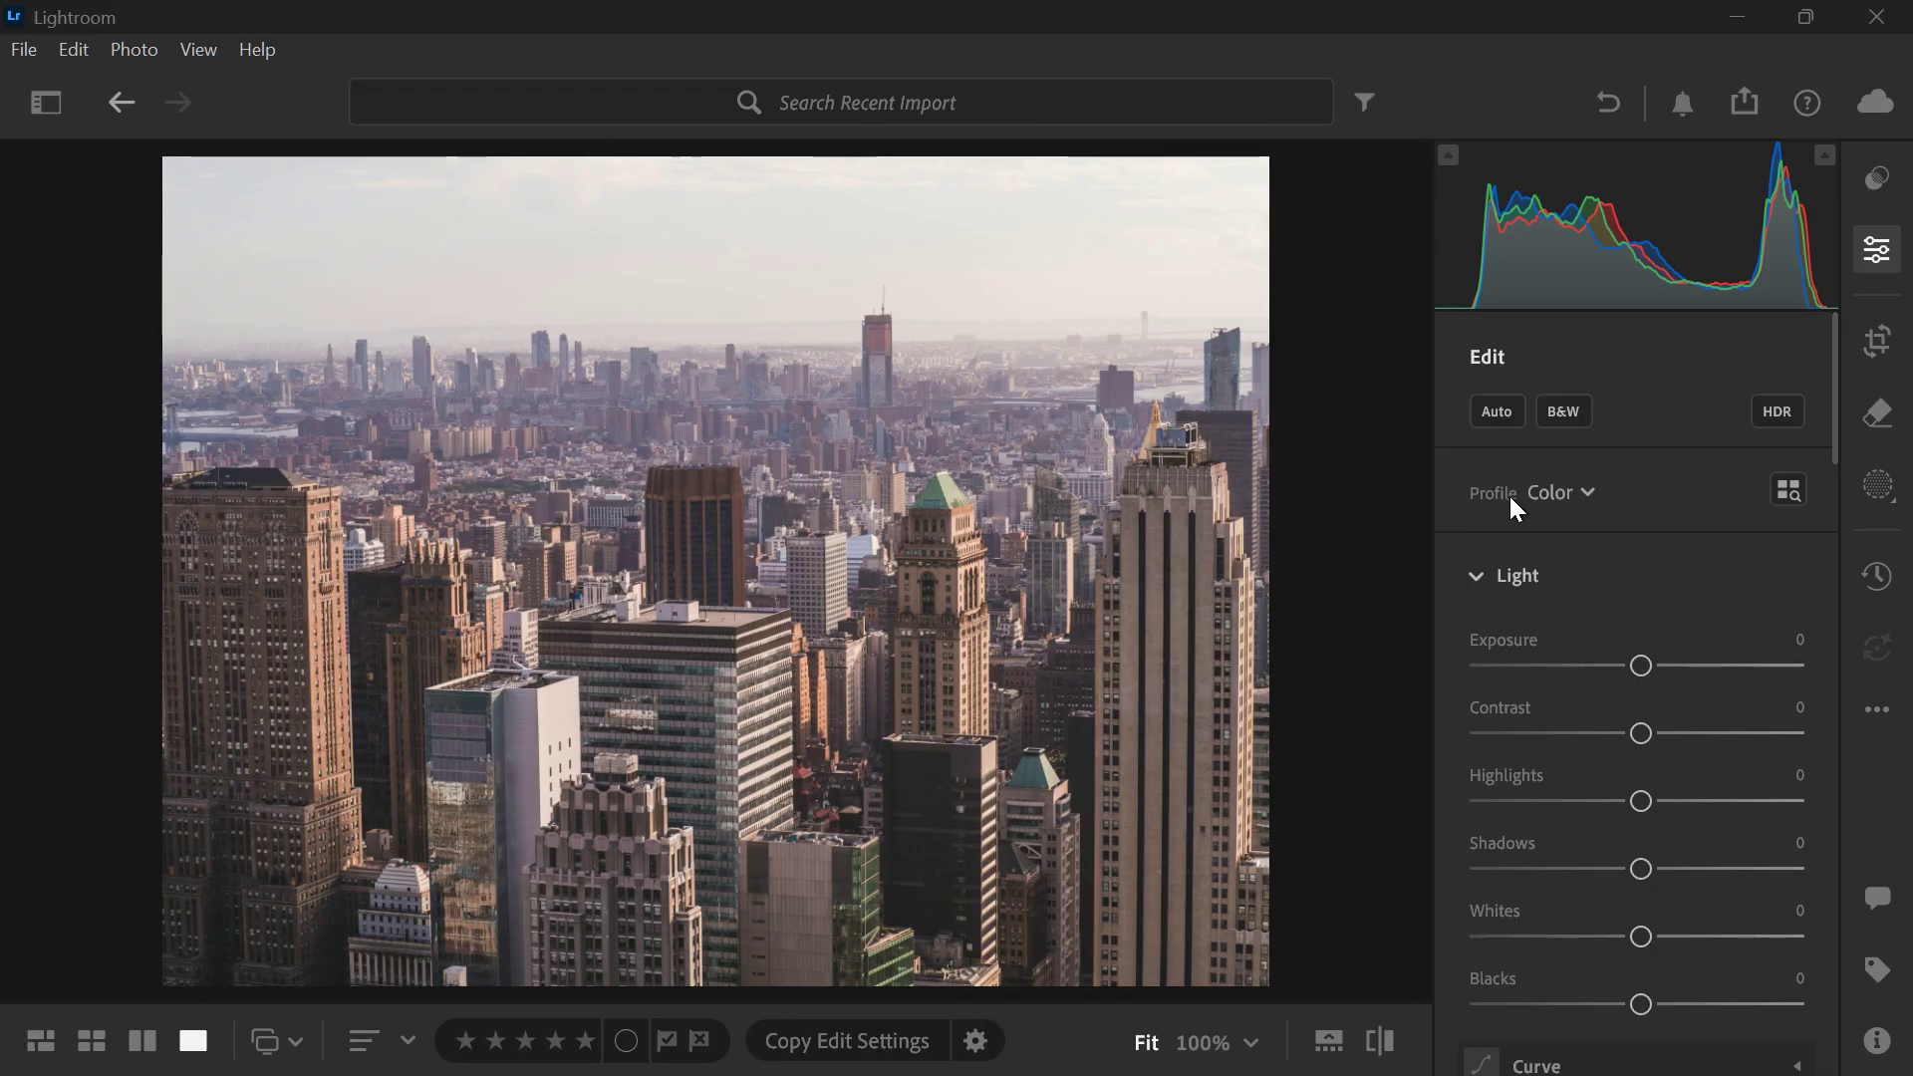
Raise the photo's exposure to +0.47 and compare it with the original
left_click_drag(1636, 662, 1651, 675)
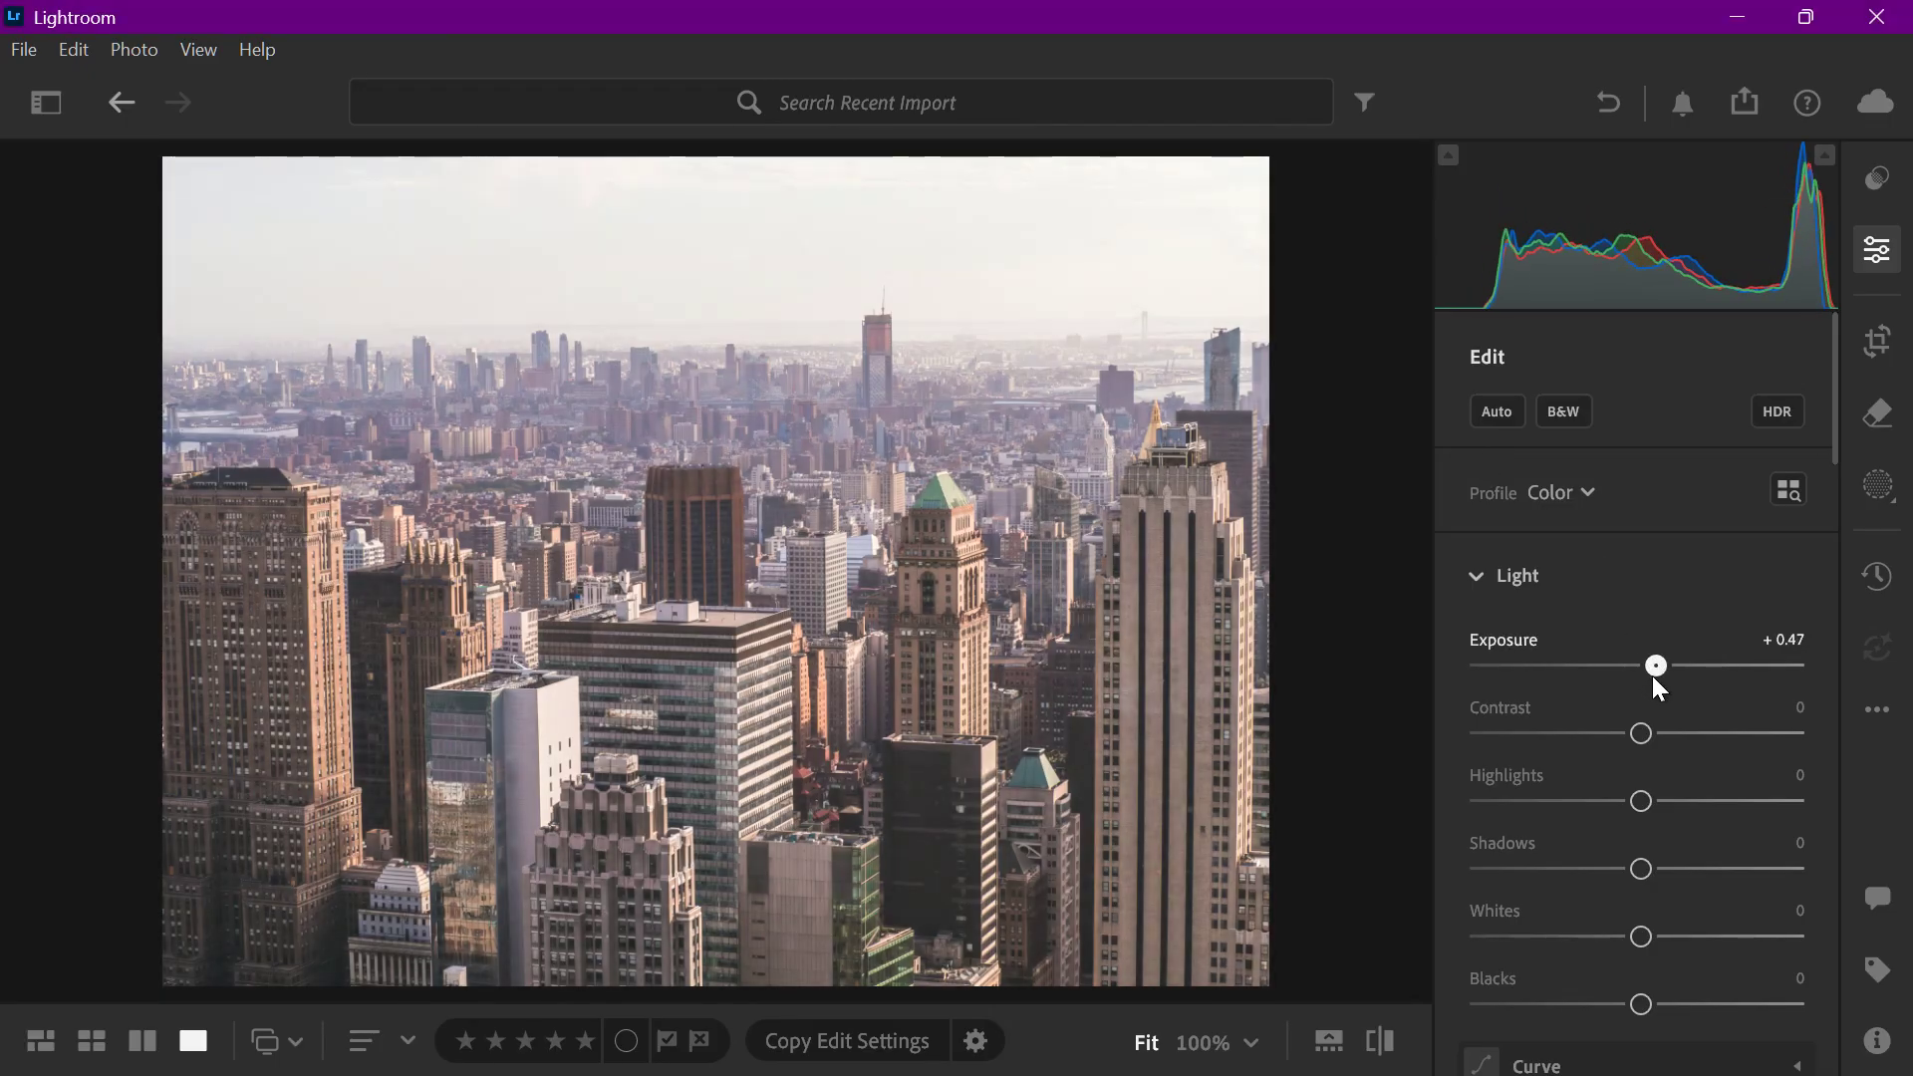
left_click(1388, 1062)
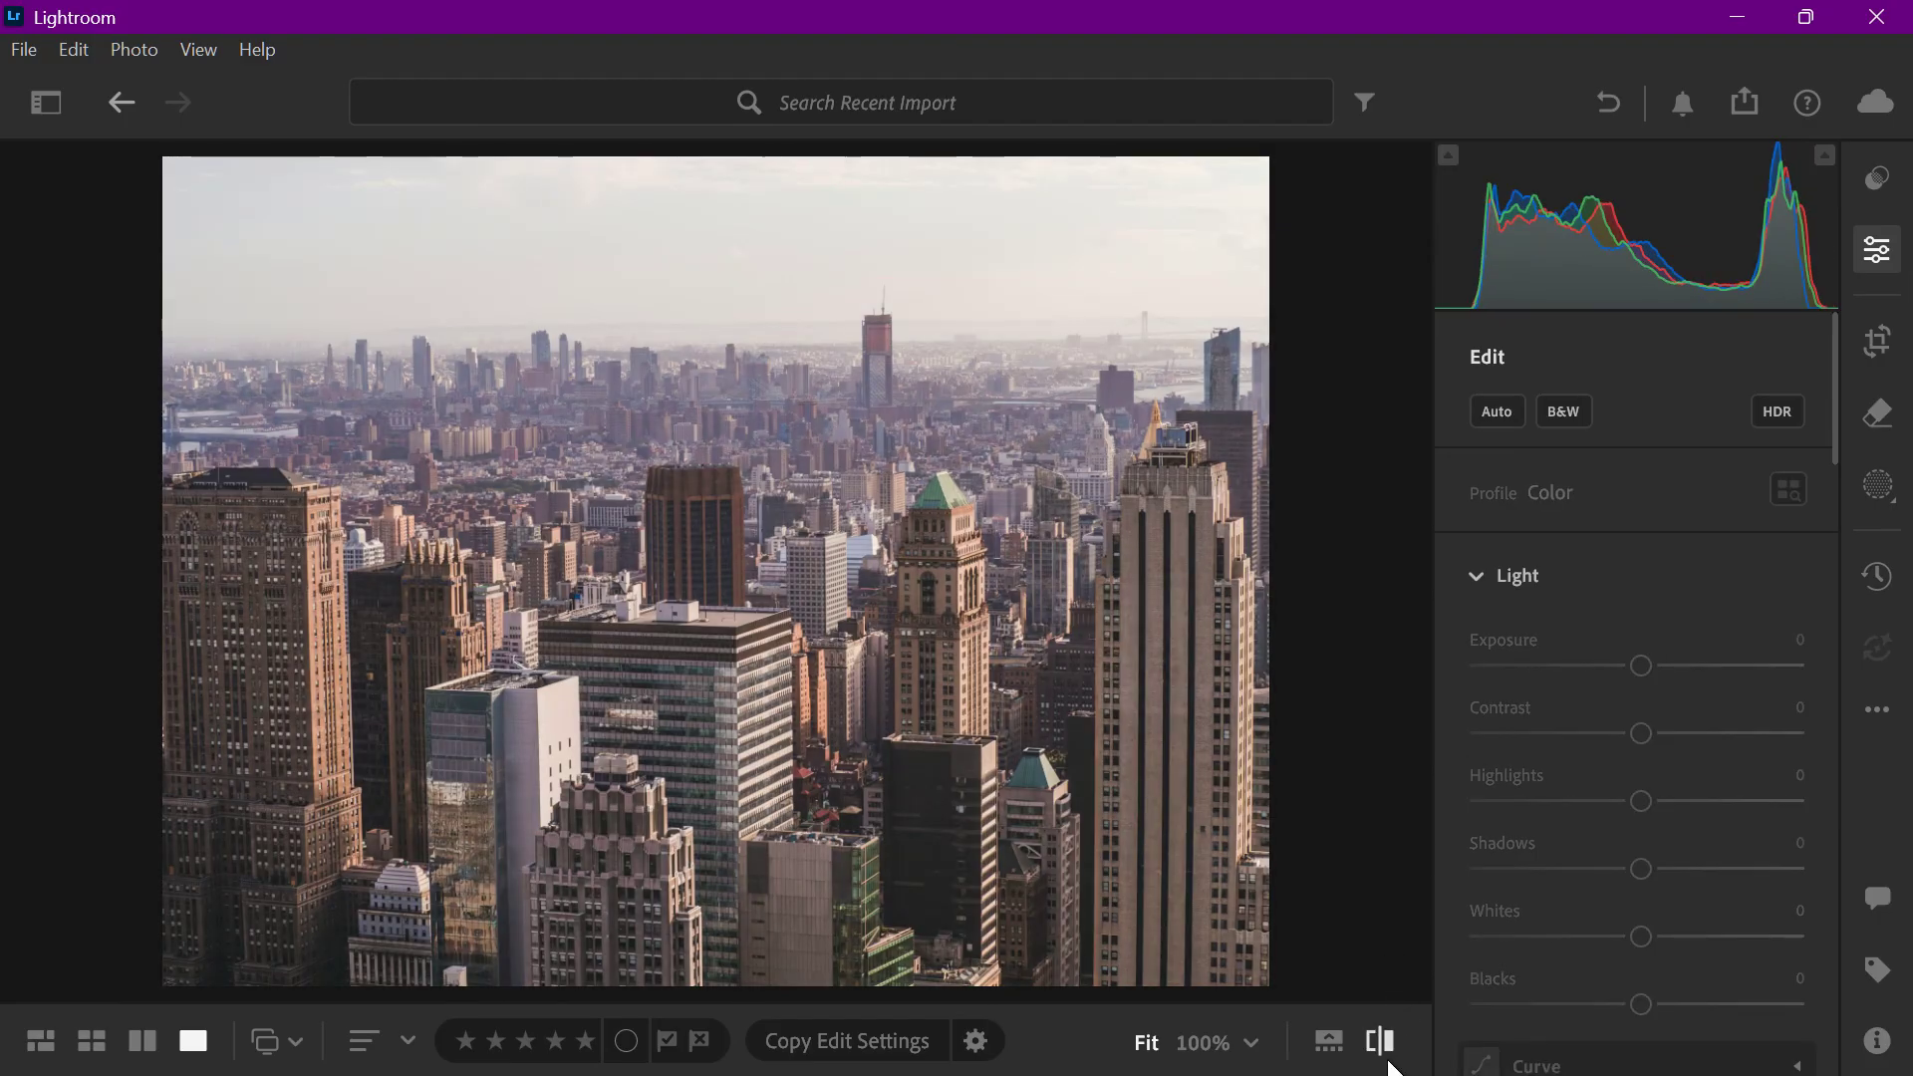
left_click(1387, 1062)
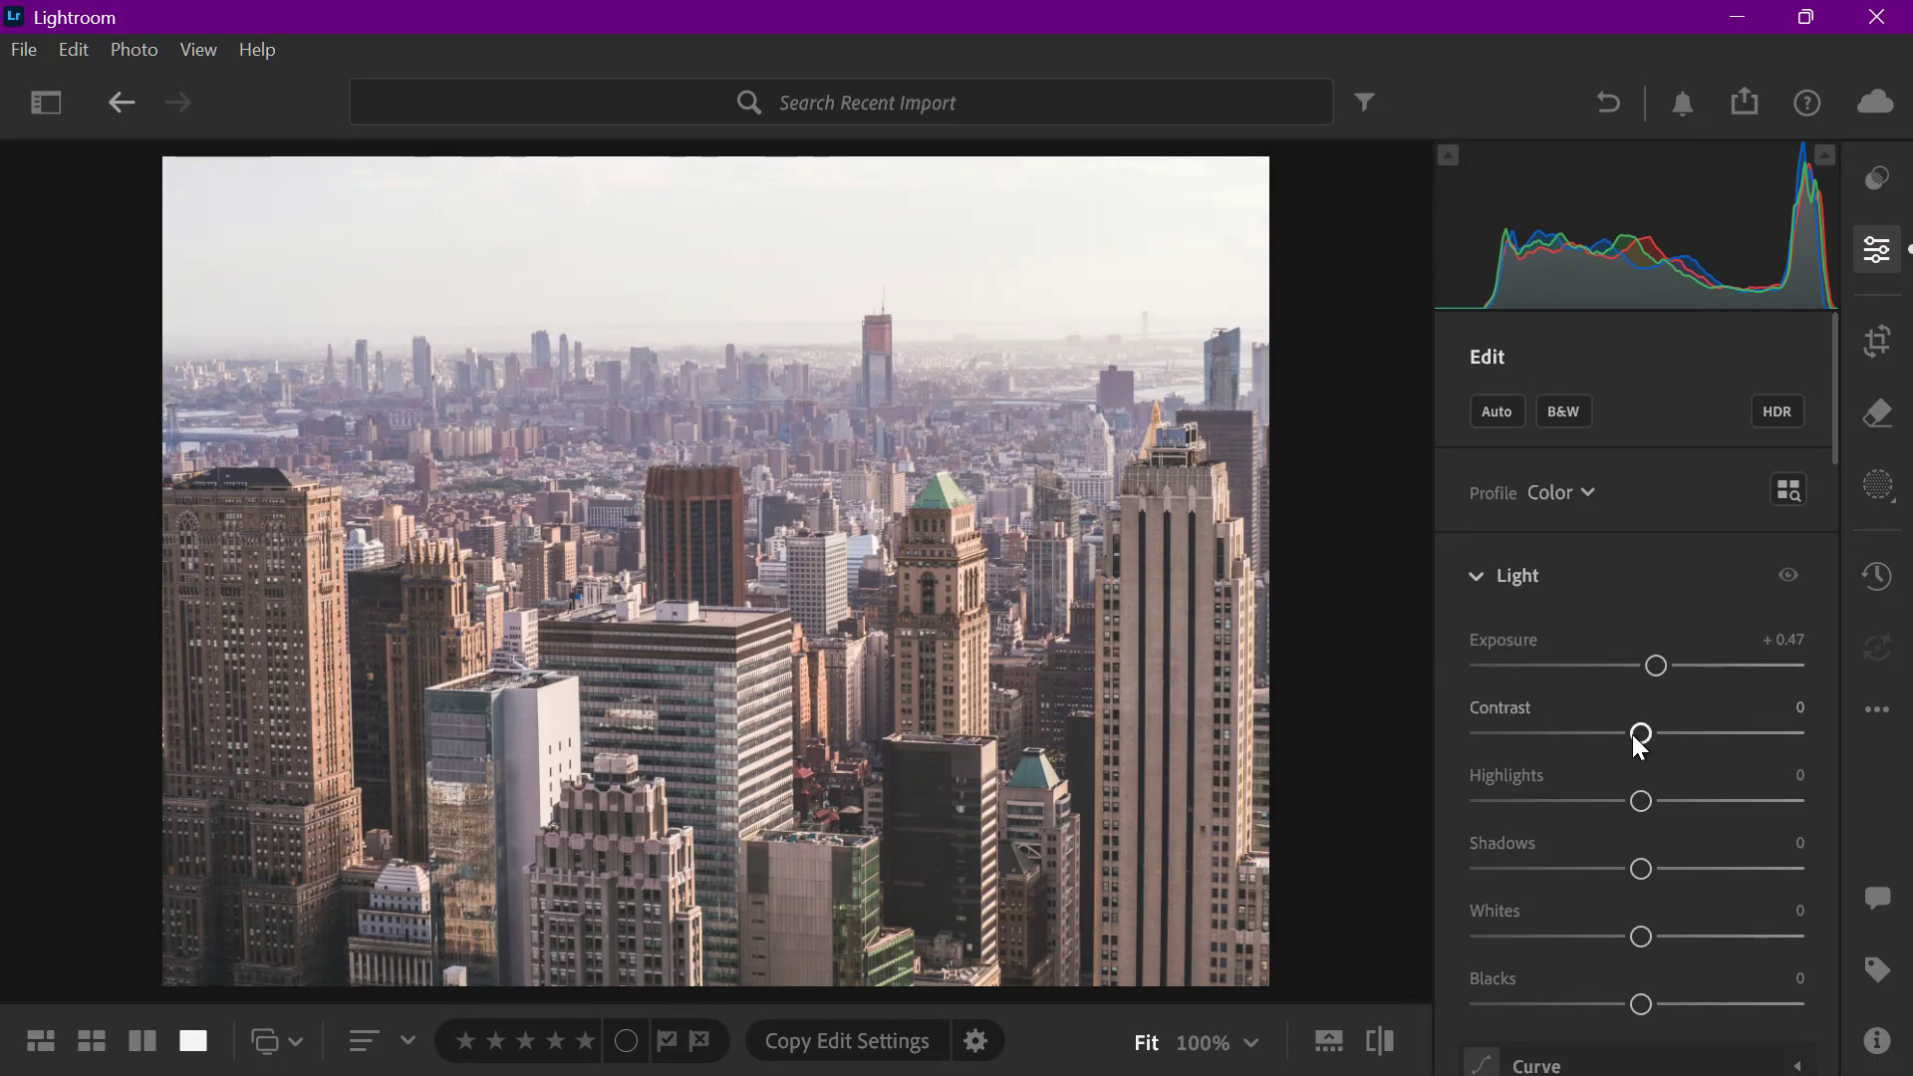
Adjust the light settings to Contrast +15, Highlights −32 and Shadows +20, checking against the original
left_click_drag(1640, 735, 1583, 811)
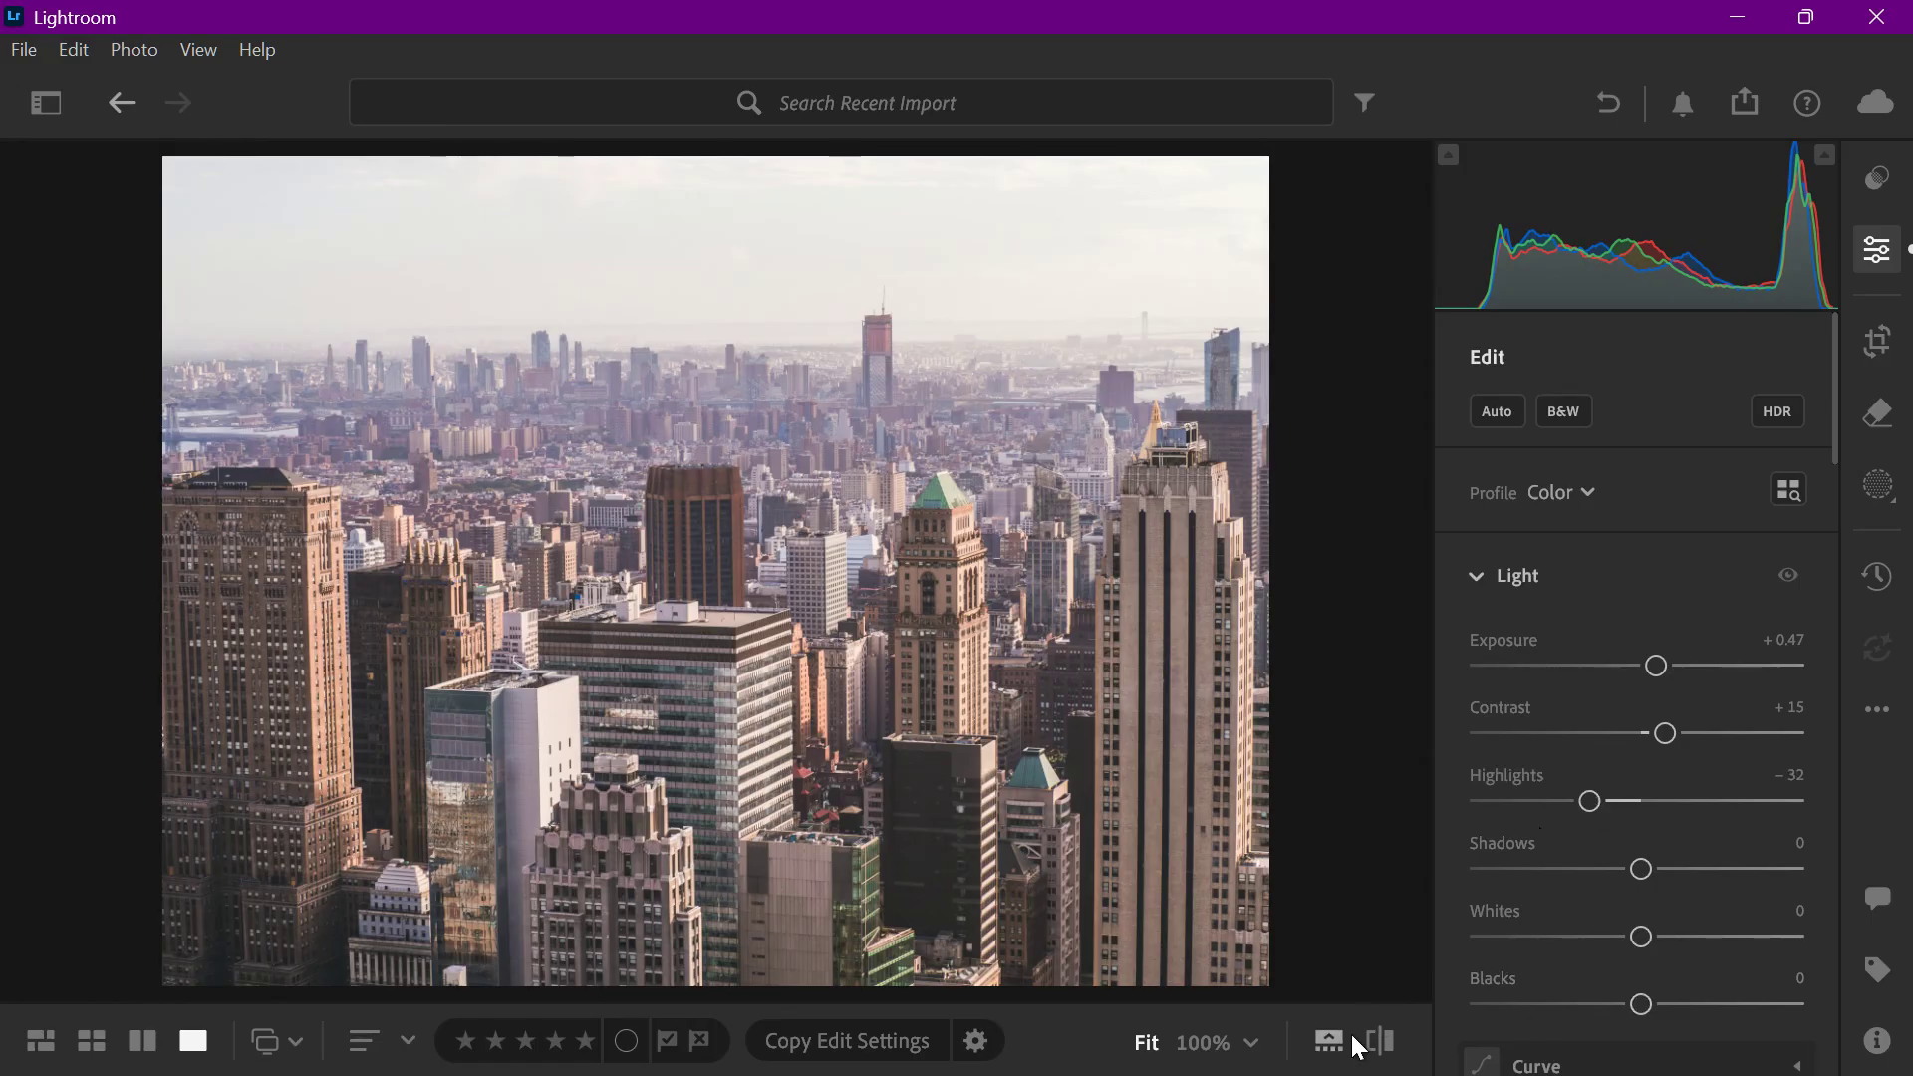
left_click_drag(1371, 1036, 1370, 1036)
left_click_drag(1640, 870, 1671, 881)
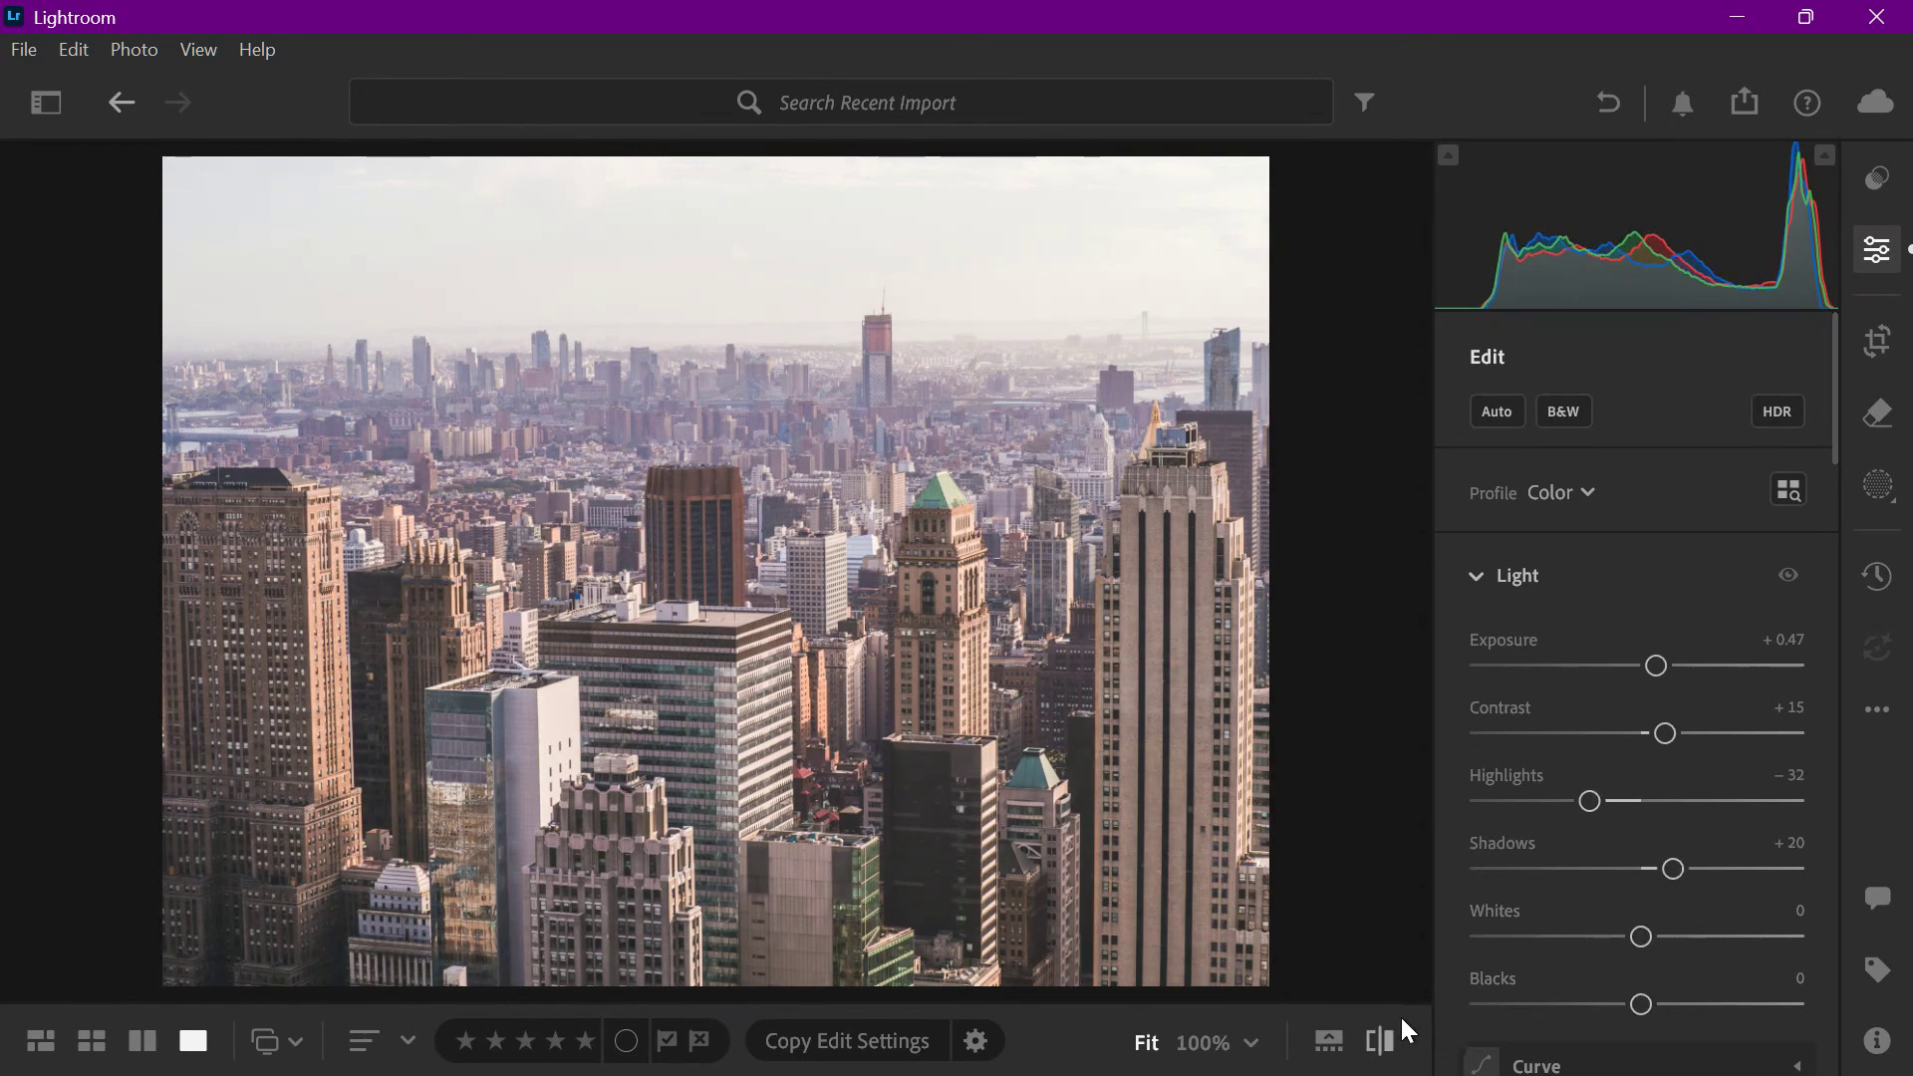
left_click_drag(1369, 1044, 1373, 1051)
Set the photo's overall Vibrance to +20 and Saturation to +6, comparing with the original
scroll(1488, 913, "down", 3)
scroll(1482, 910, "down", 3)
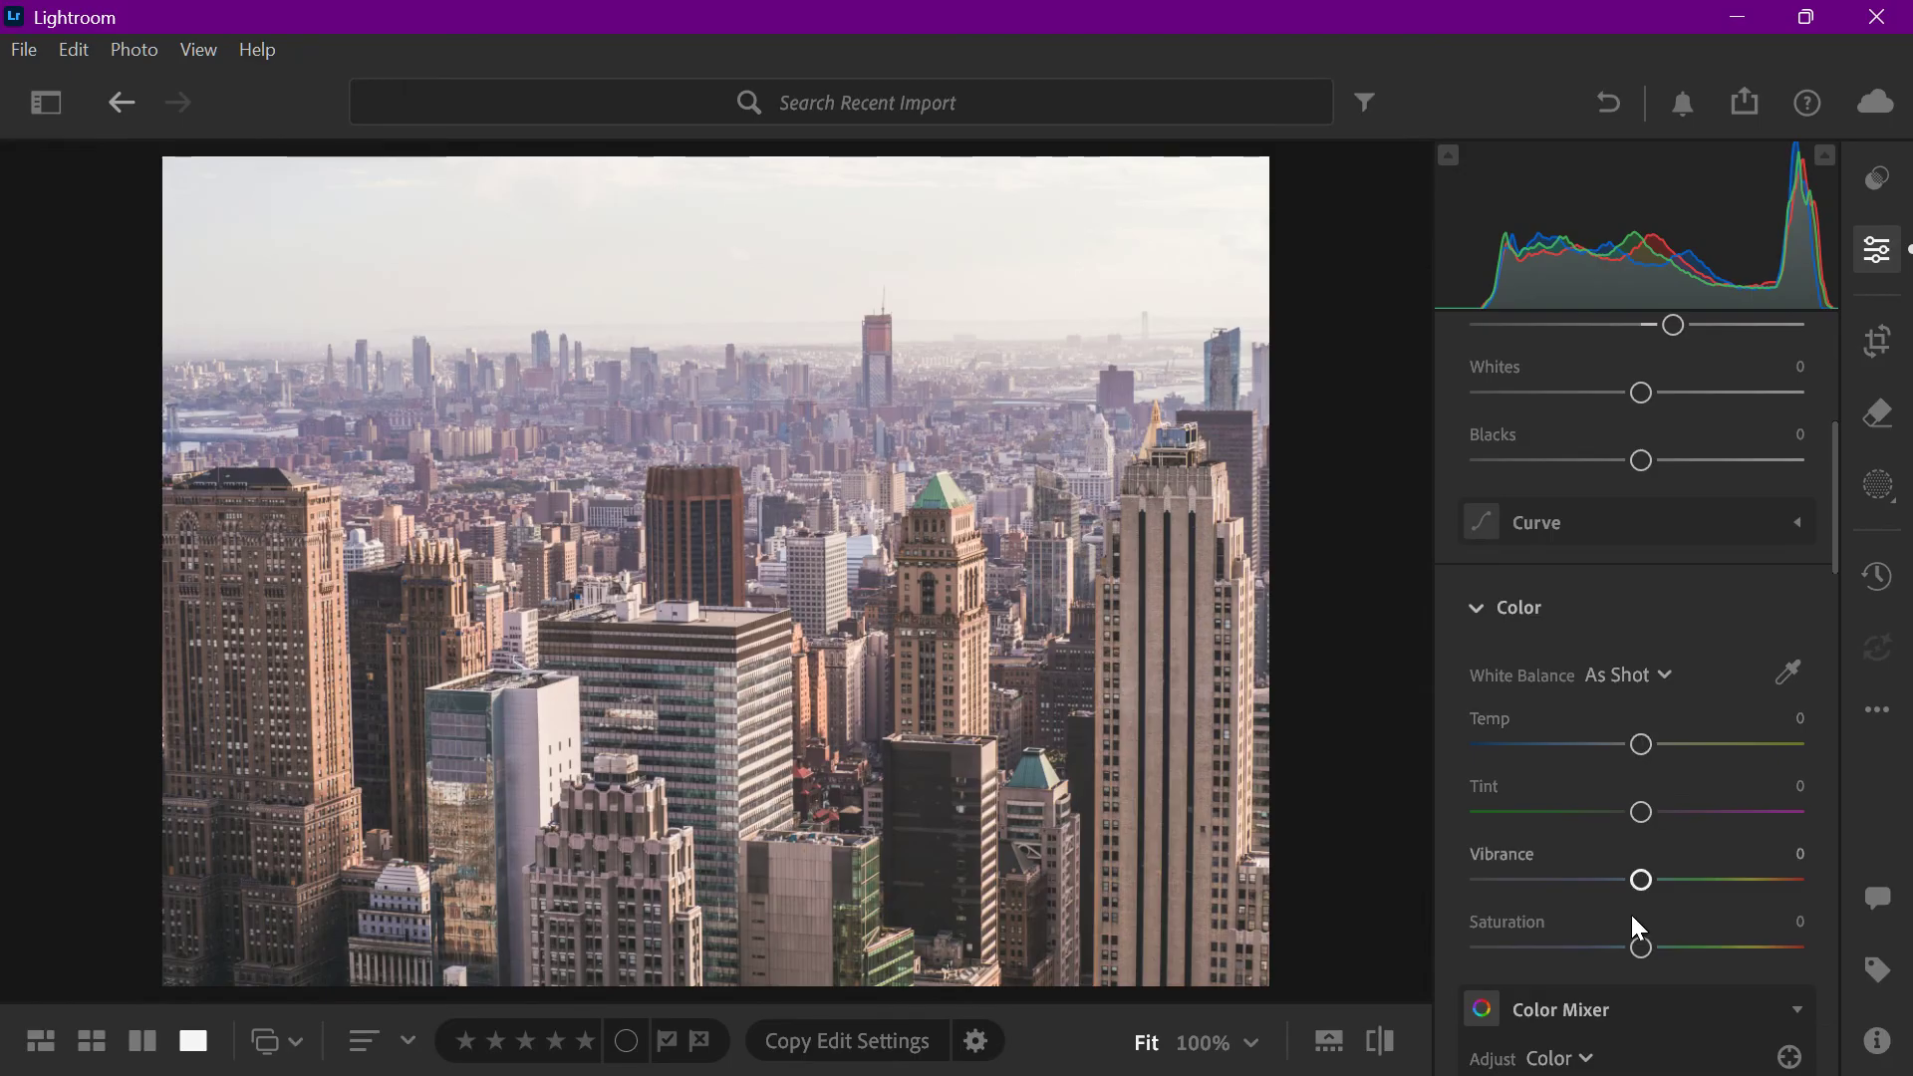
left_click_drag(1639, 880, 1666, 890)
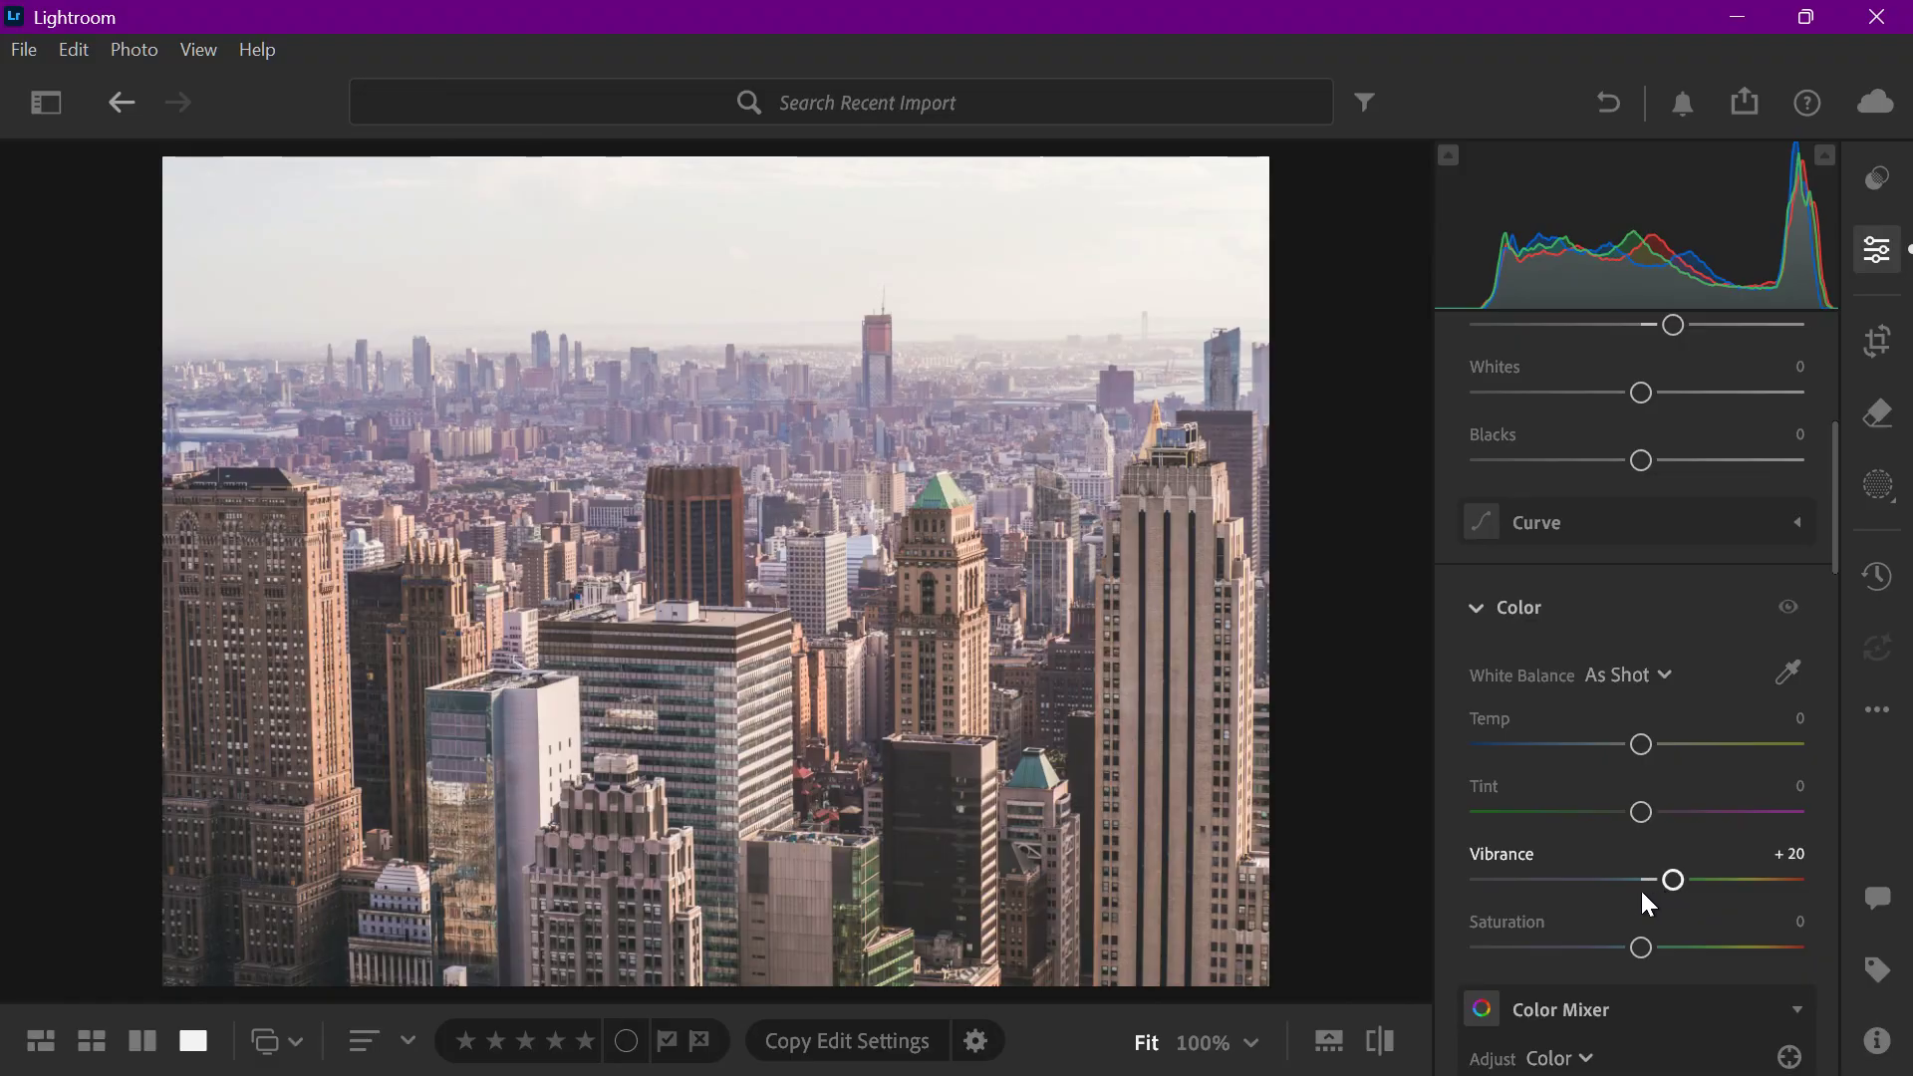
left_click(1380, 1041)
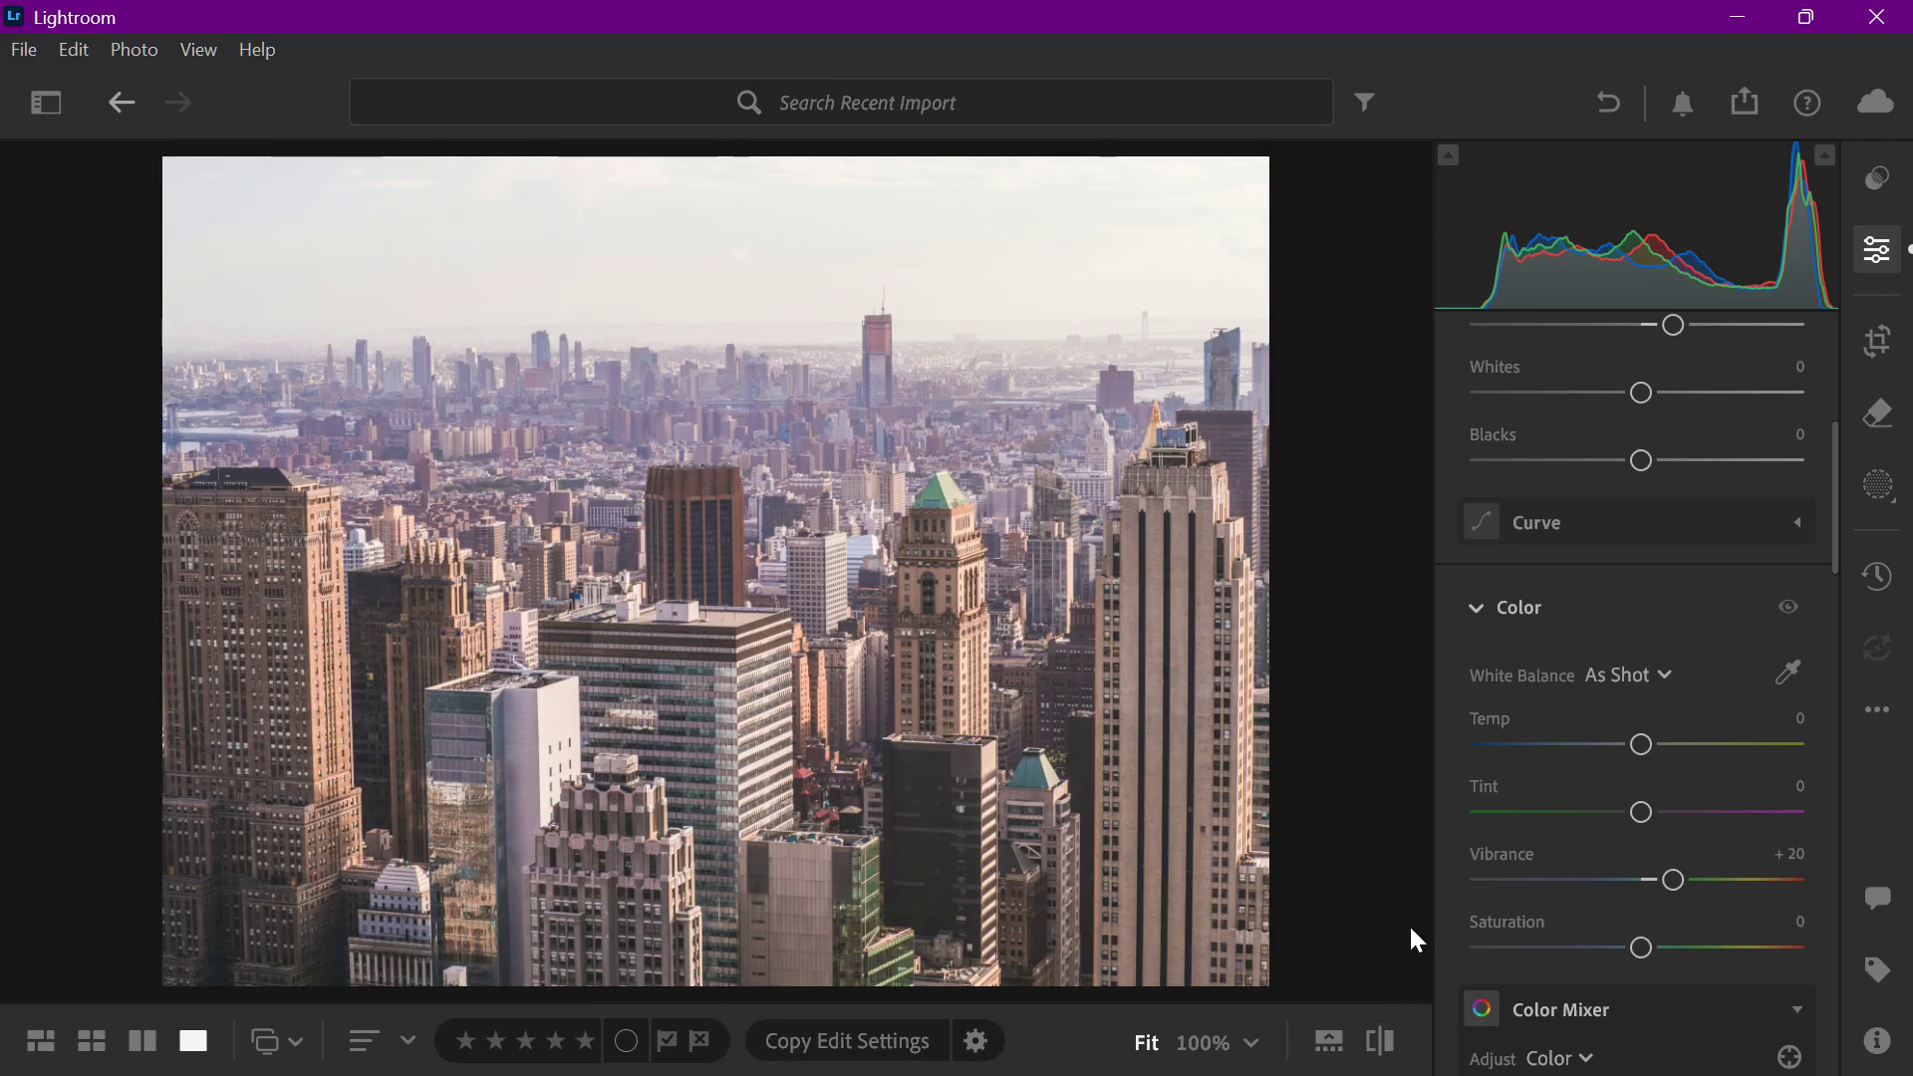
left_click_drag(1641, 947, 1646, 958)
left_click(1380, 1041)
In the Color Mixer, set the blue channel's Saturation to +24 and Luminance to +23
scroll(1544, 777, "down", 5)
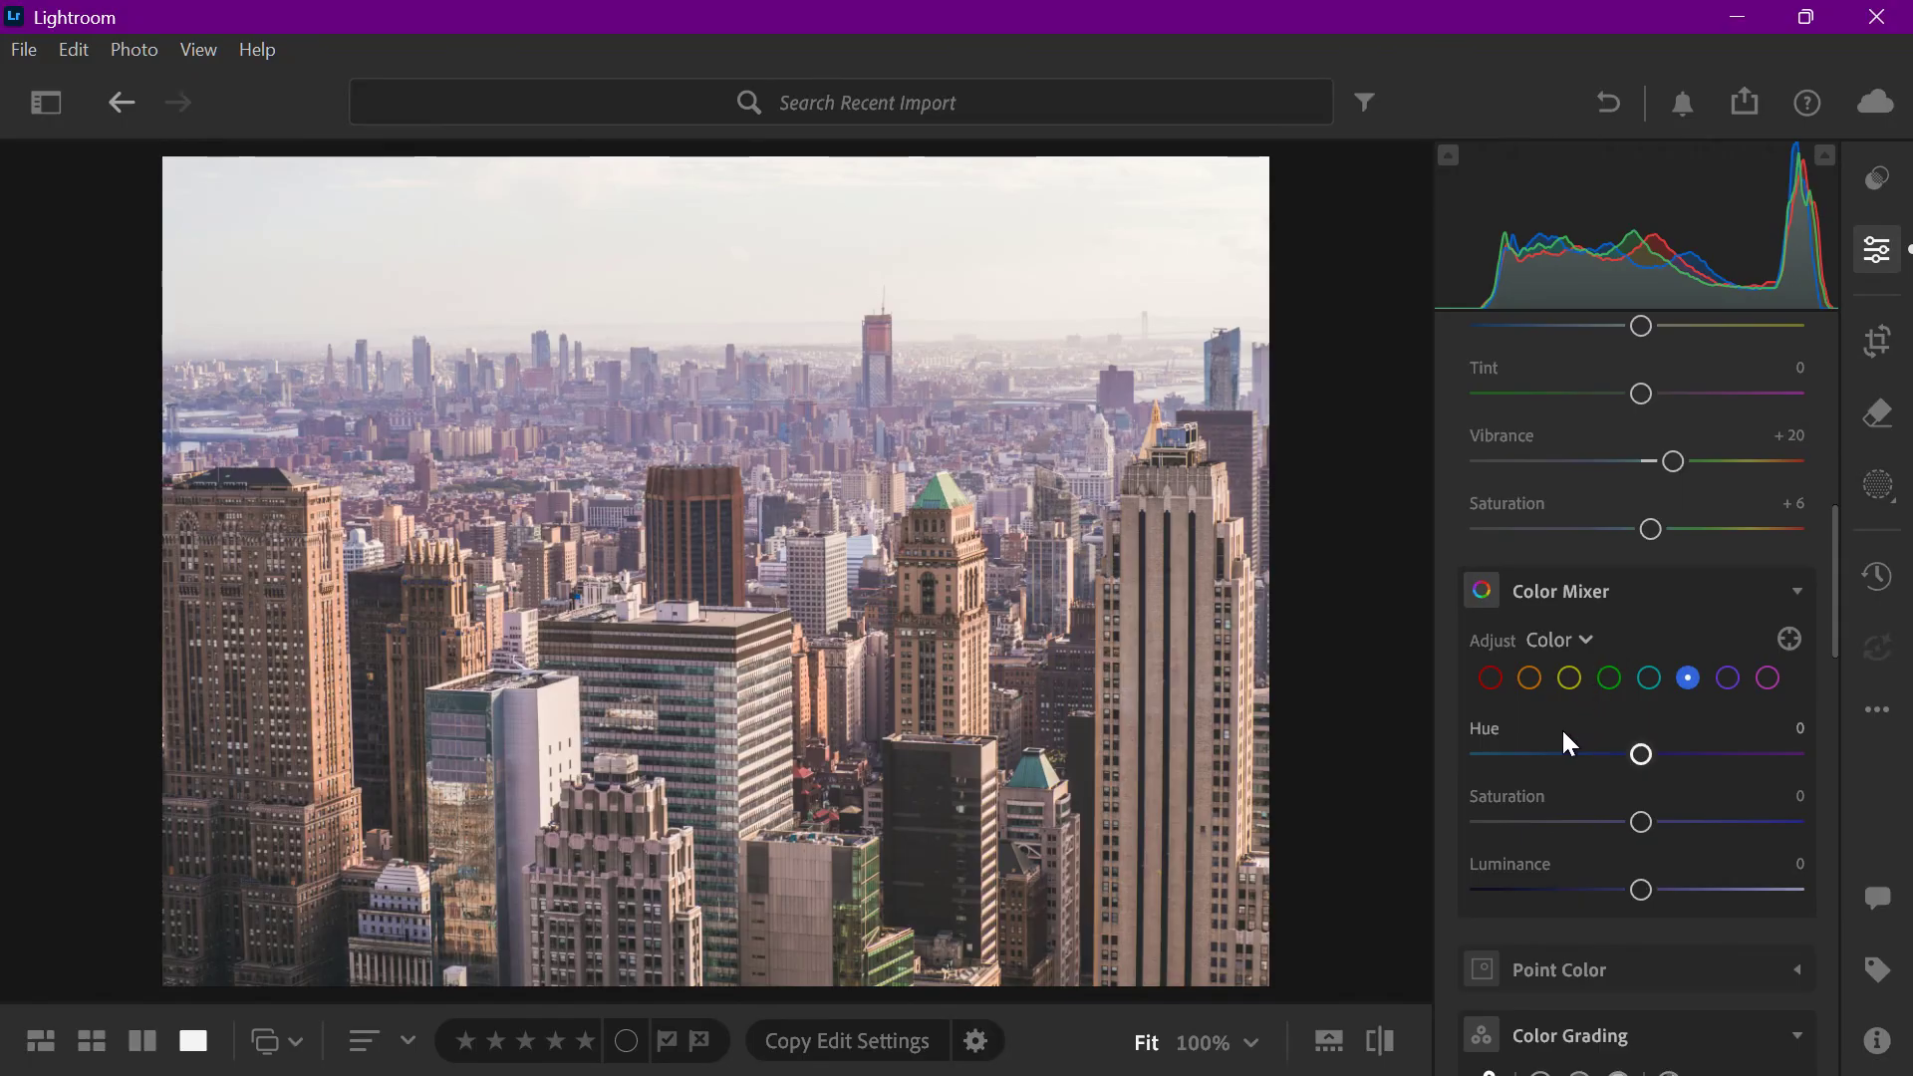
left_click(1565, 657)
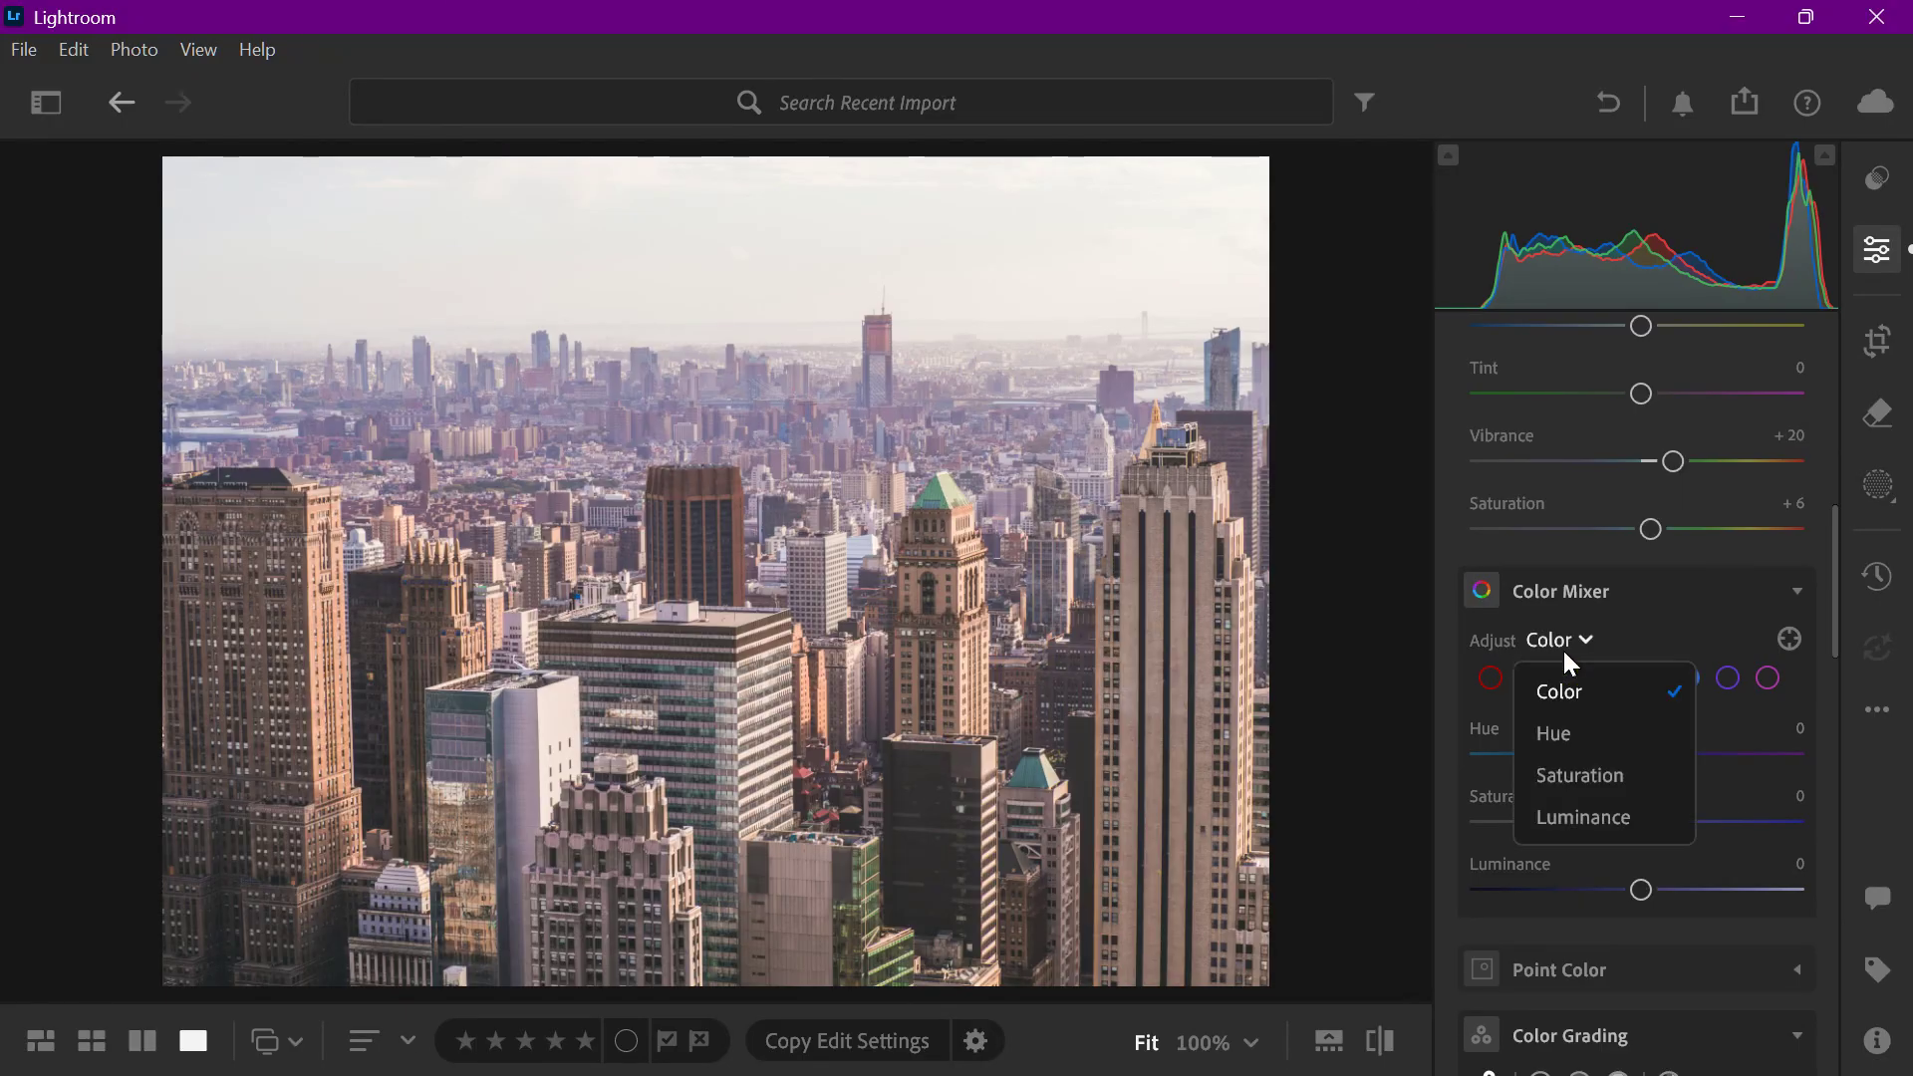
left_click(1578, 636)
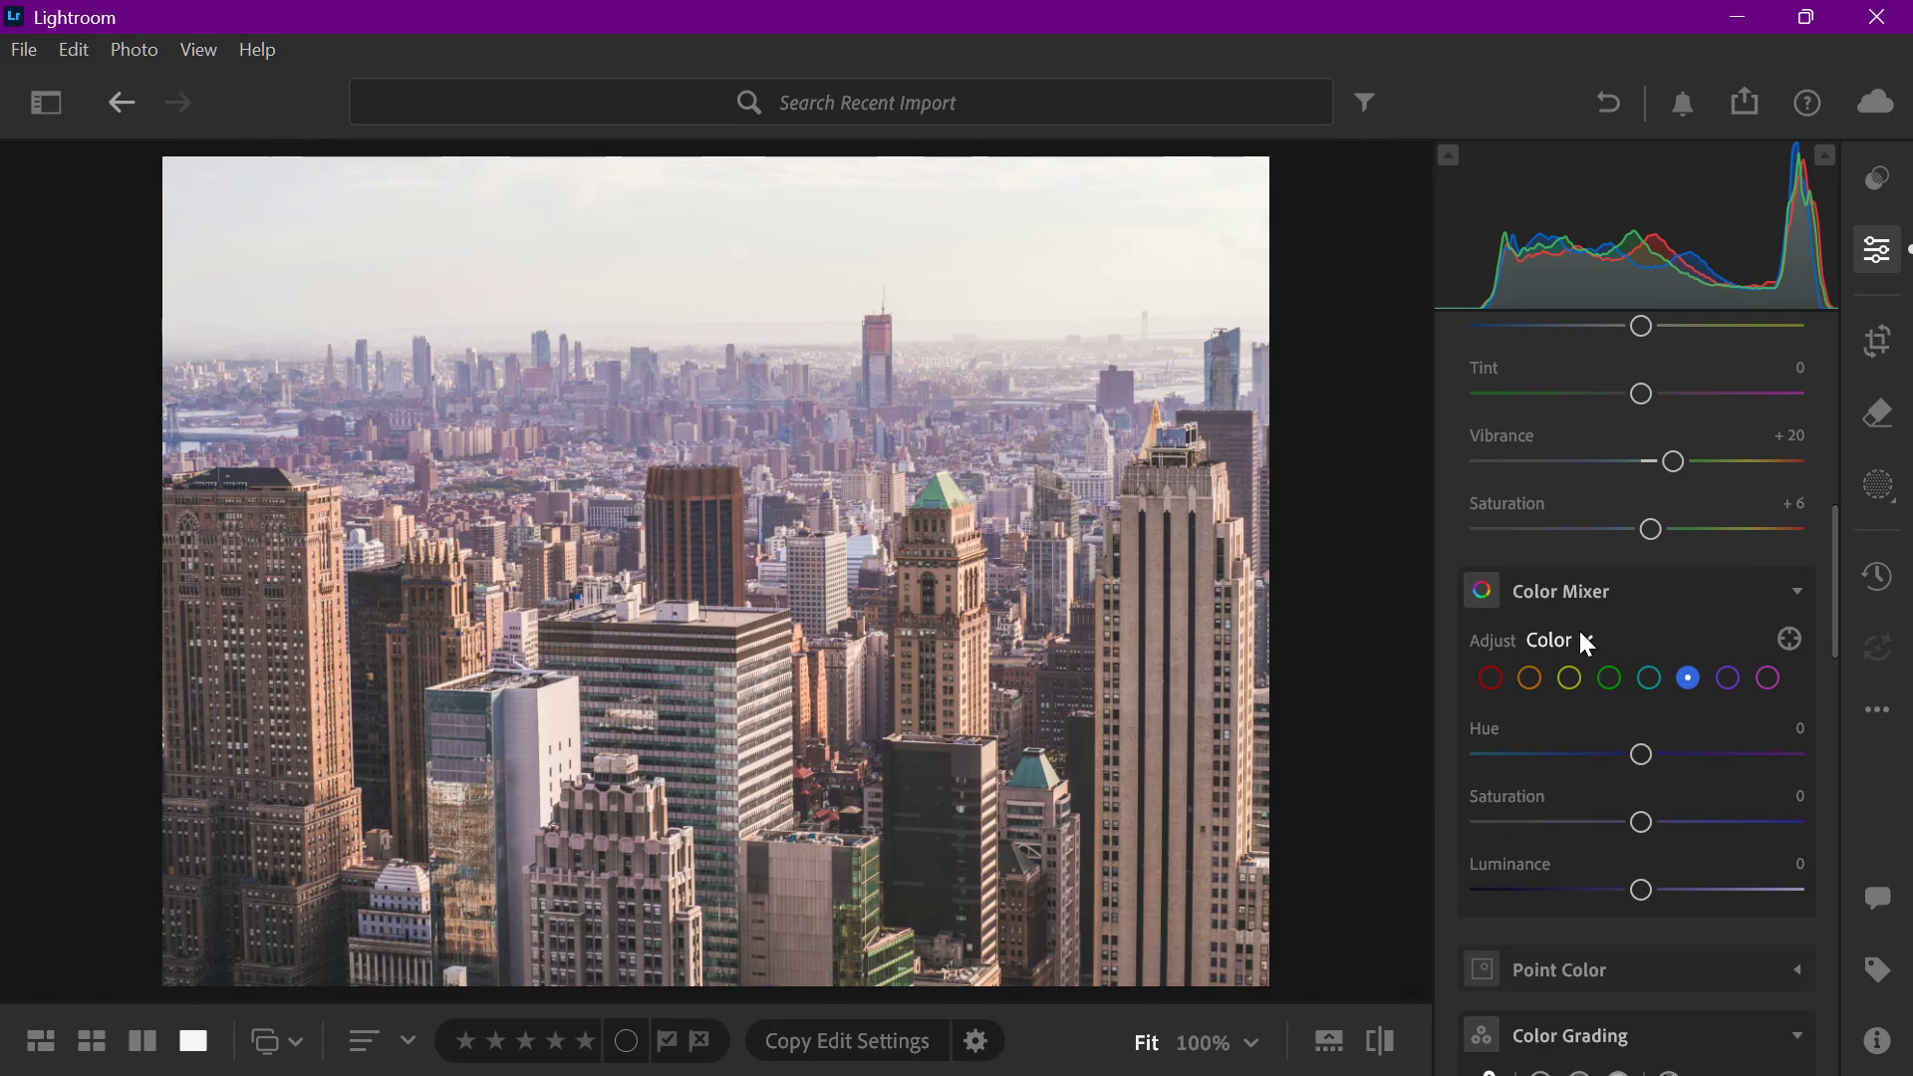
left_click(1580, 632)
left_click(1581, 635)
left_click_drag(1641, 822, 1689, 839)
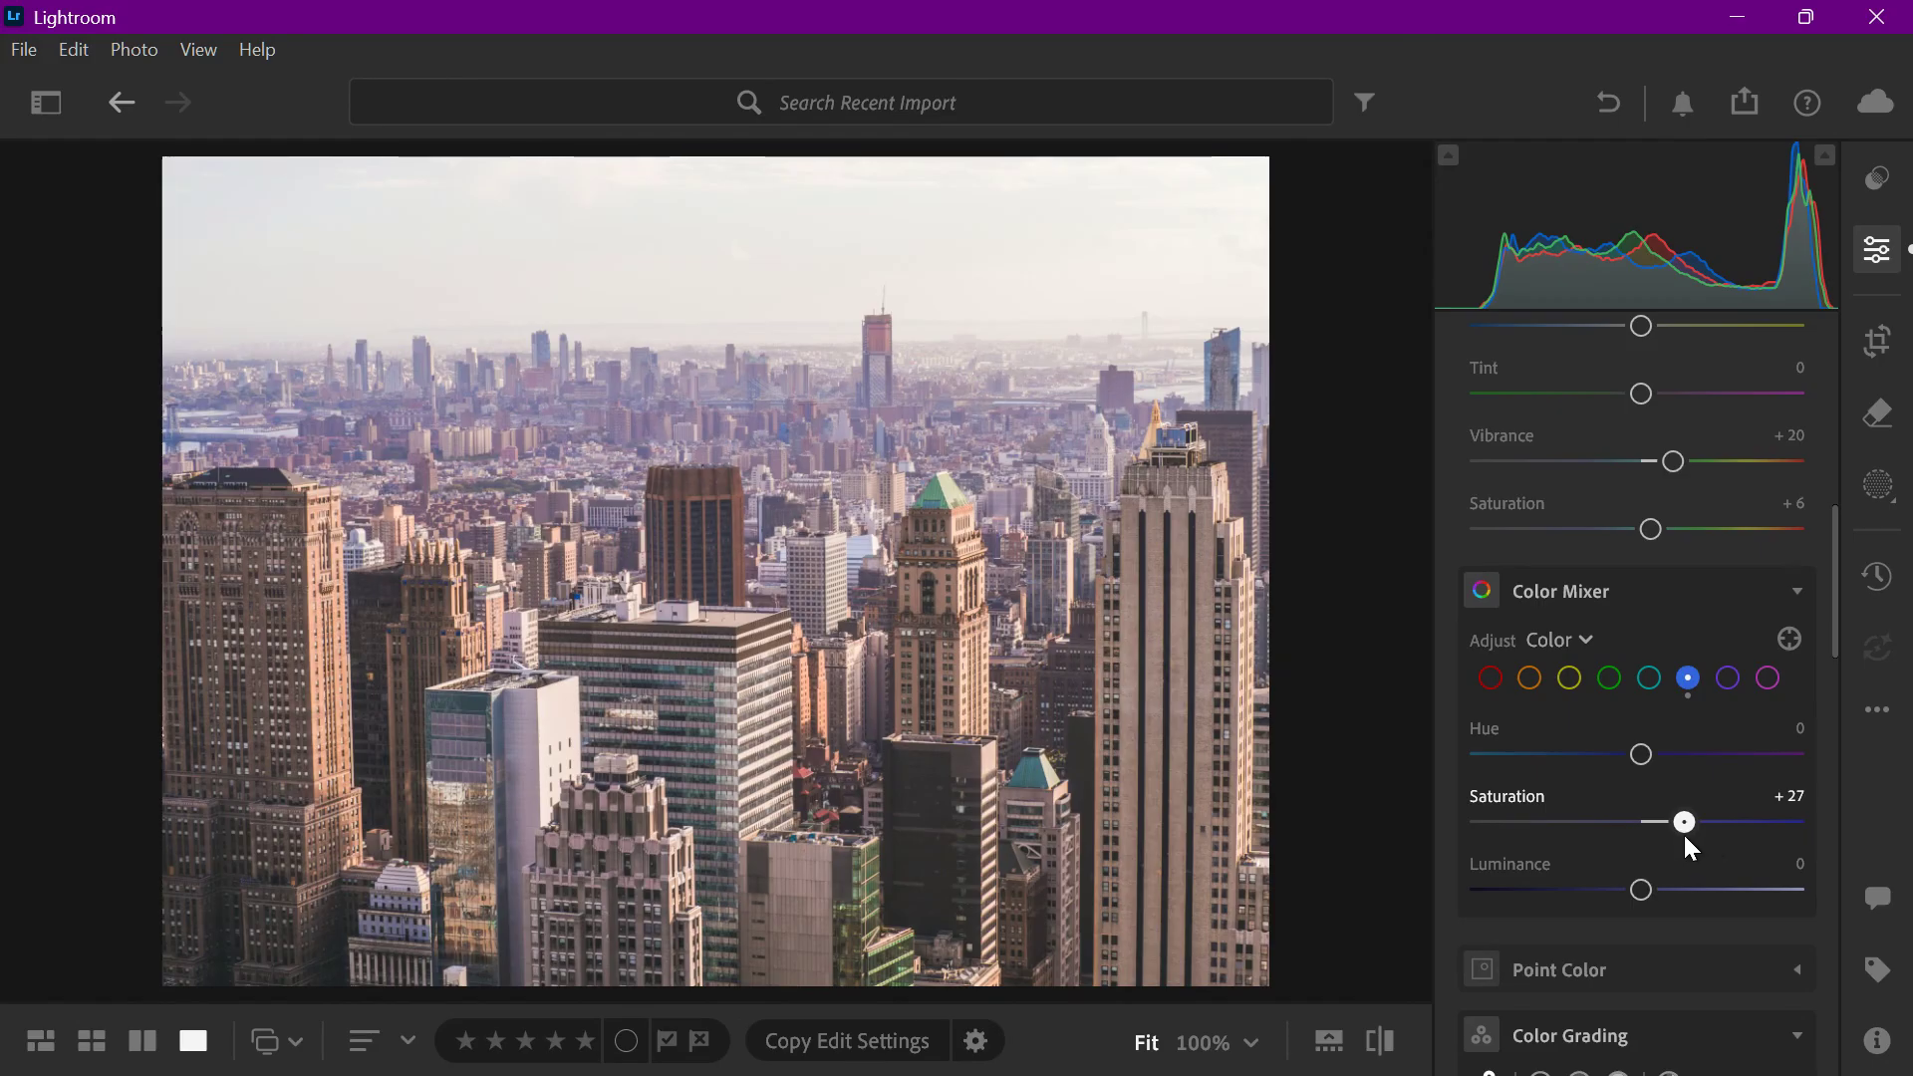
left_click_drag(1681, 833, 1682, 833)
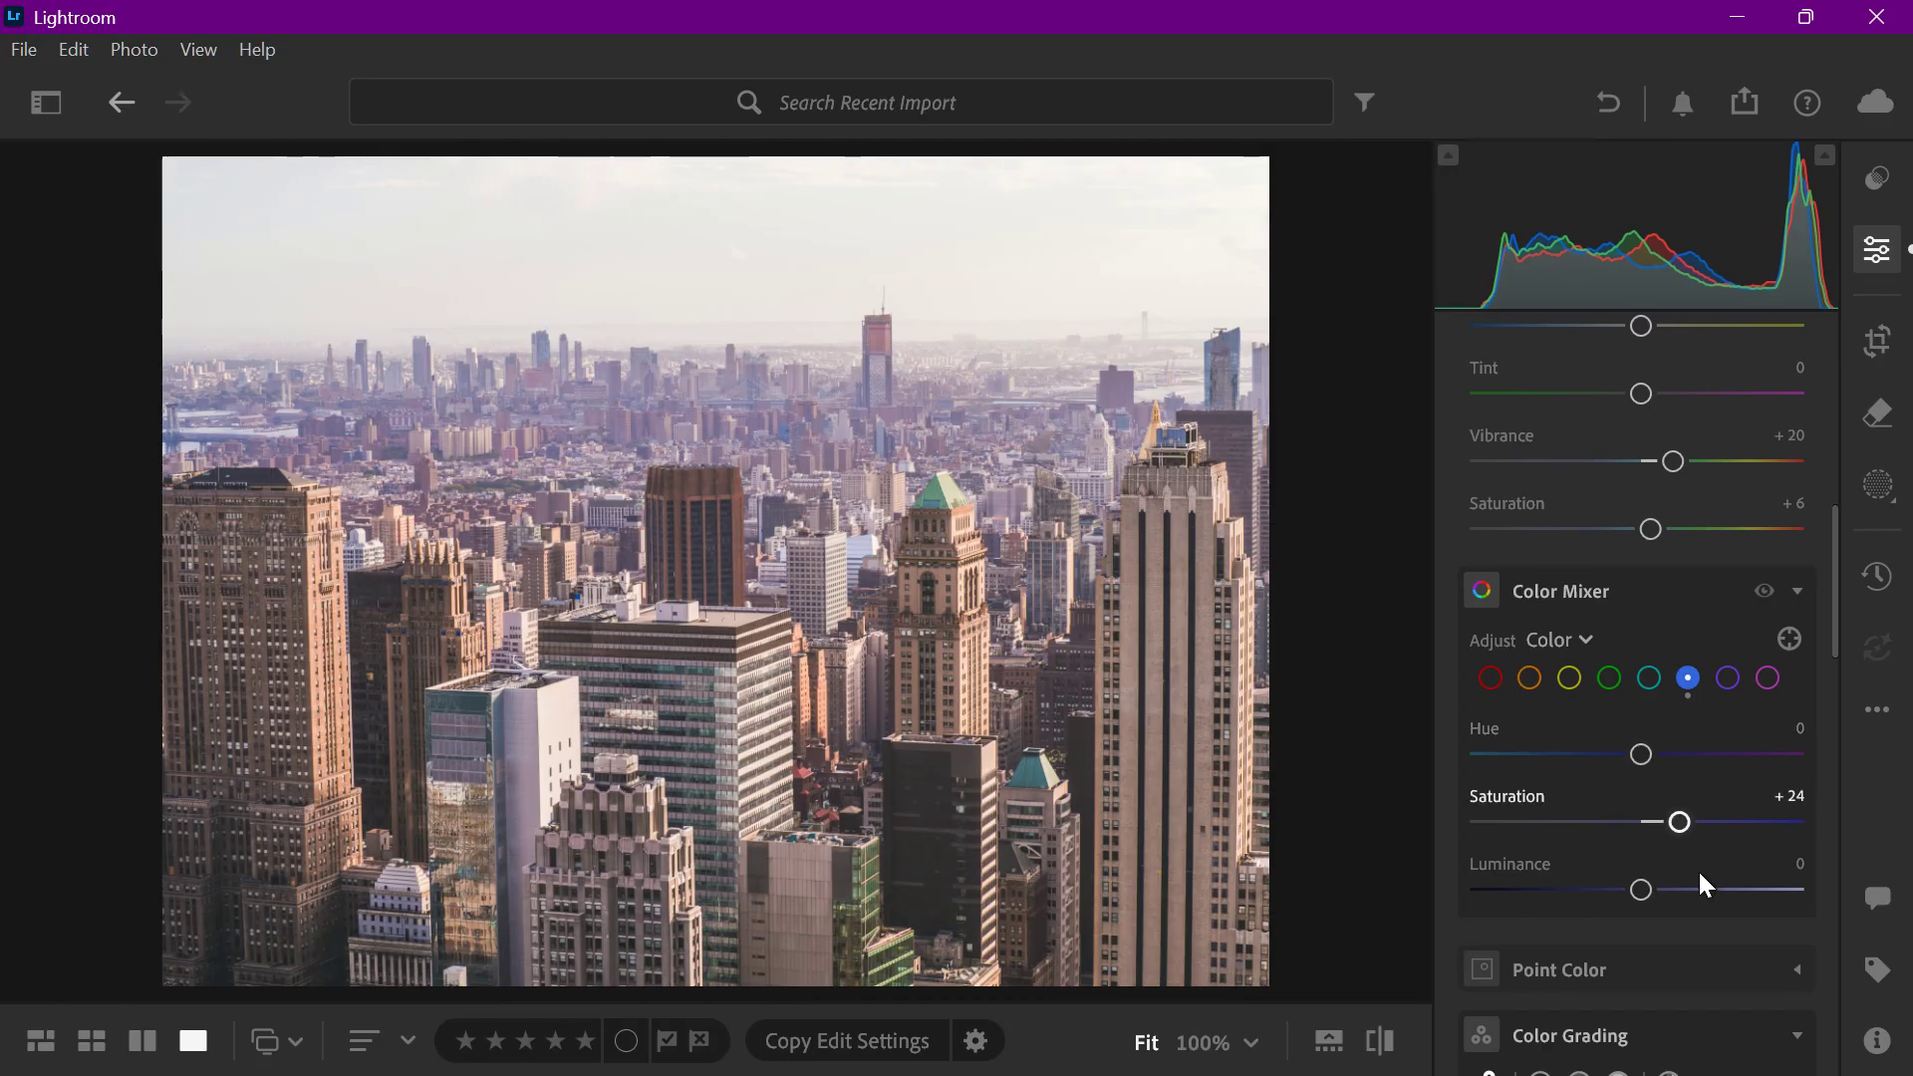
left_click_drag(1644, 888, 1682, 887)
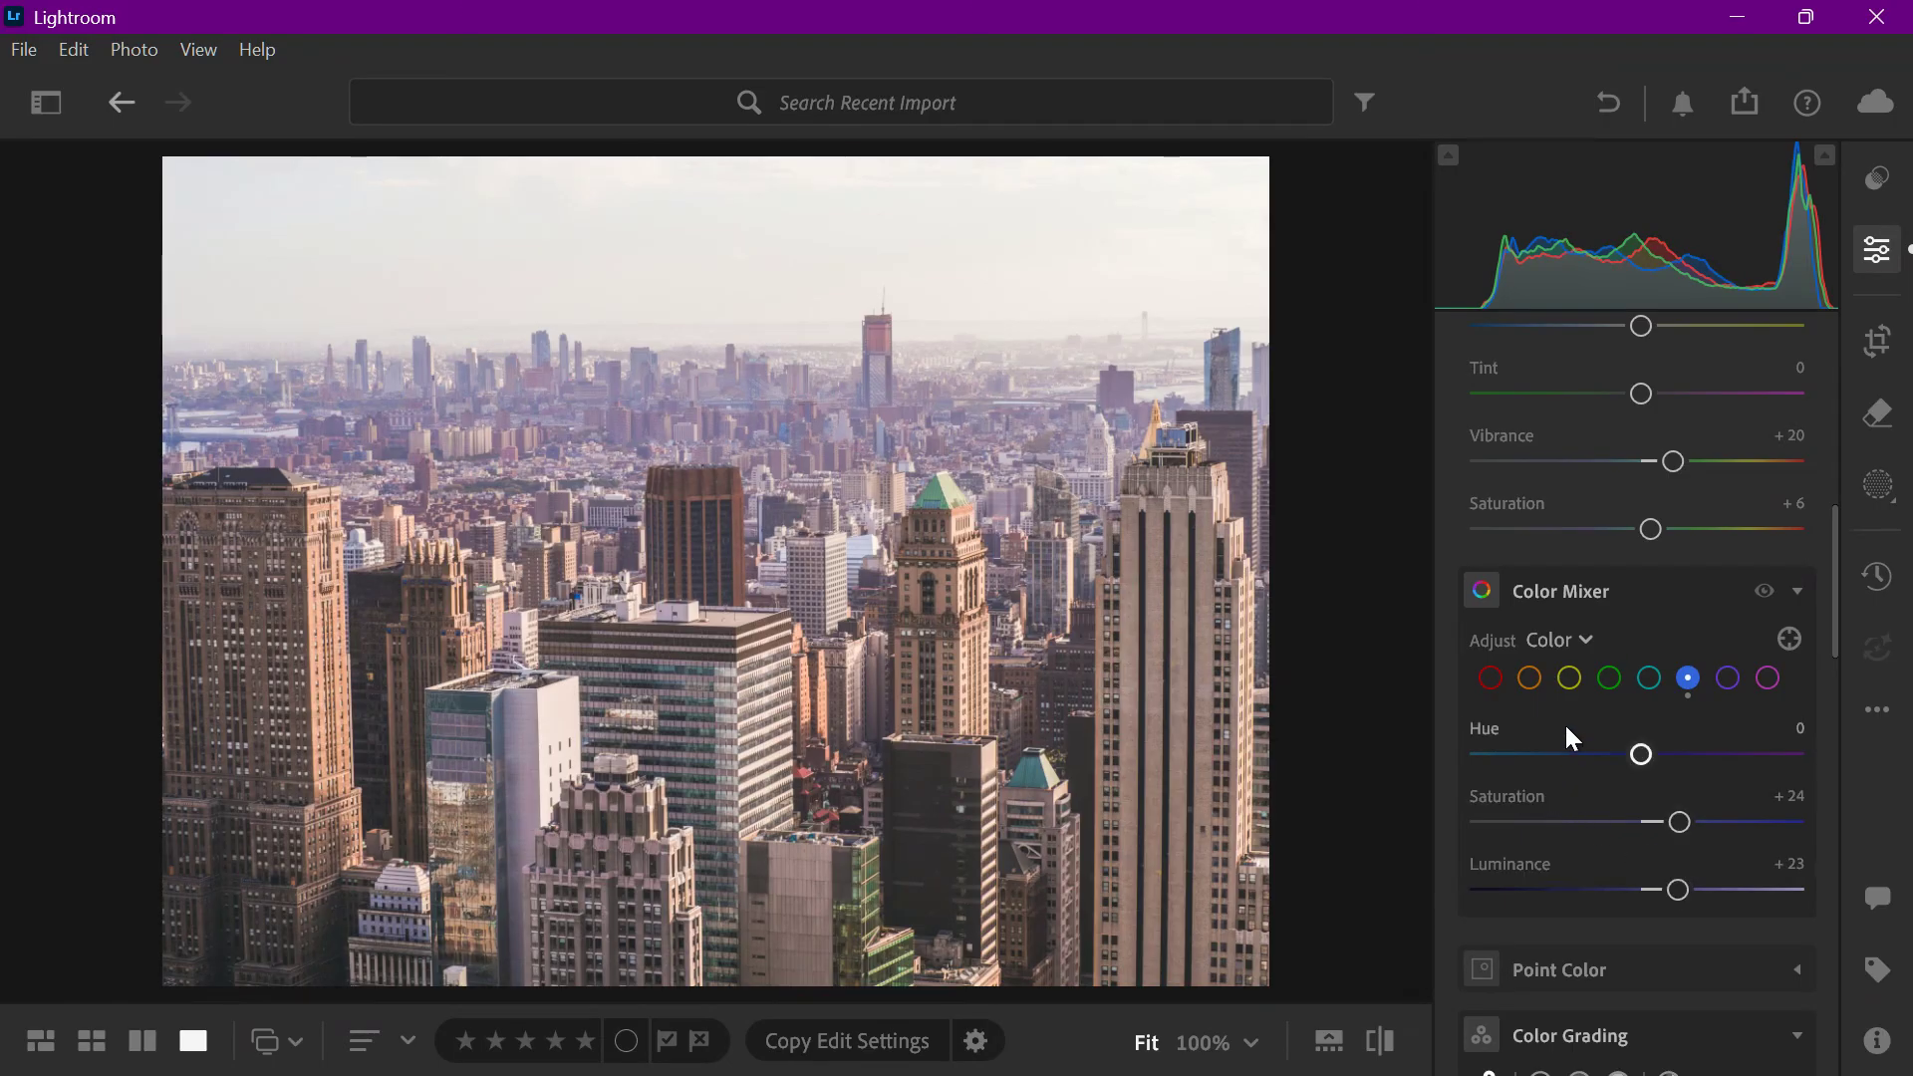
left_click(1706, 597)
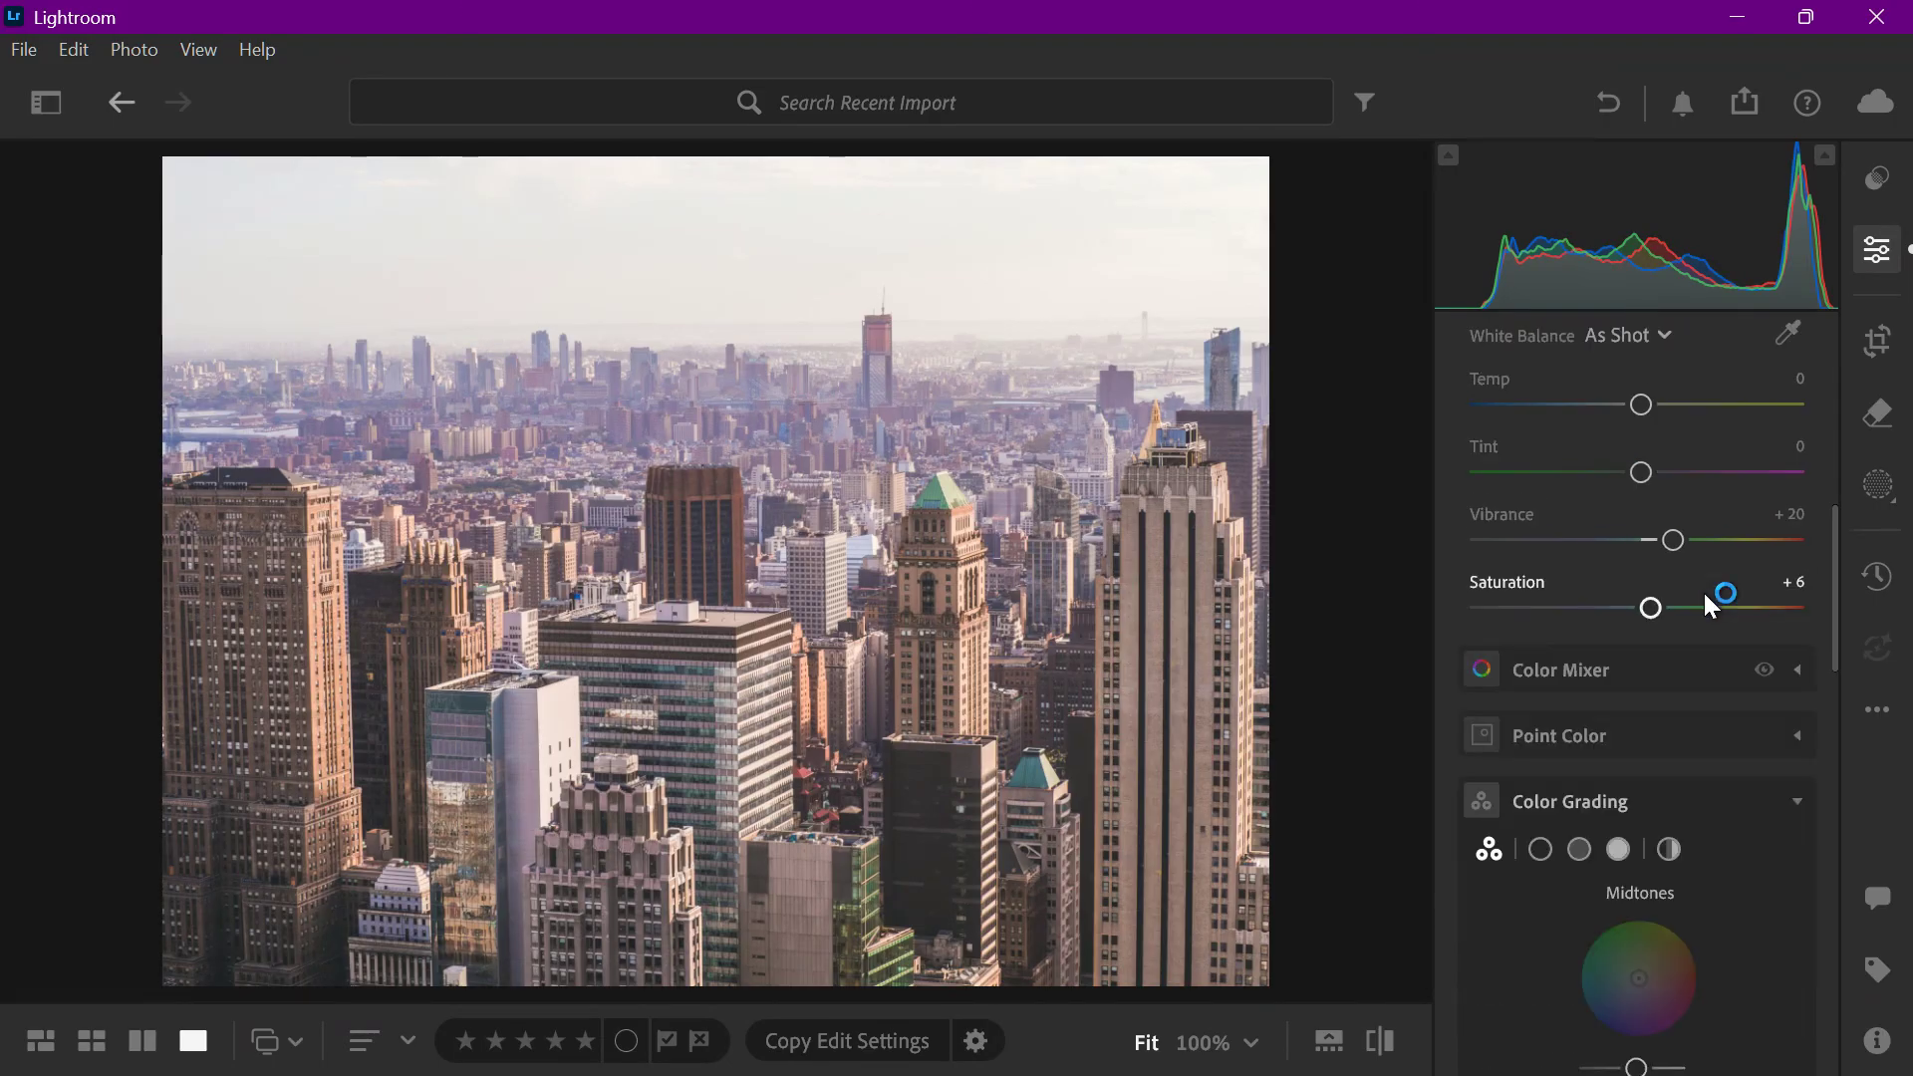
Color grade the highlights slightly toward orange and the shadows slightly toward blue, comparing with the original
scroll(1703, 757, "down", 3)
scroll(1665, 777, "down", 2)
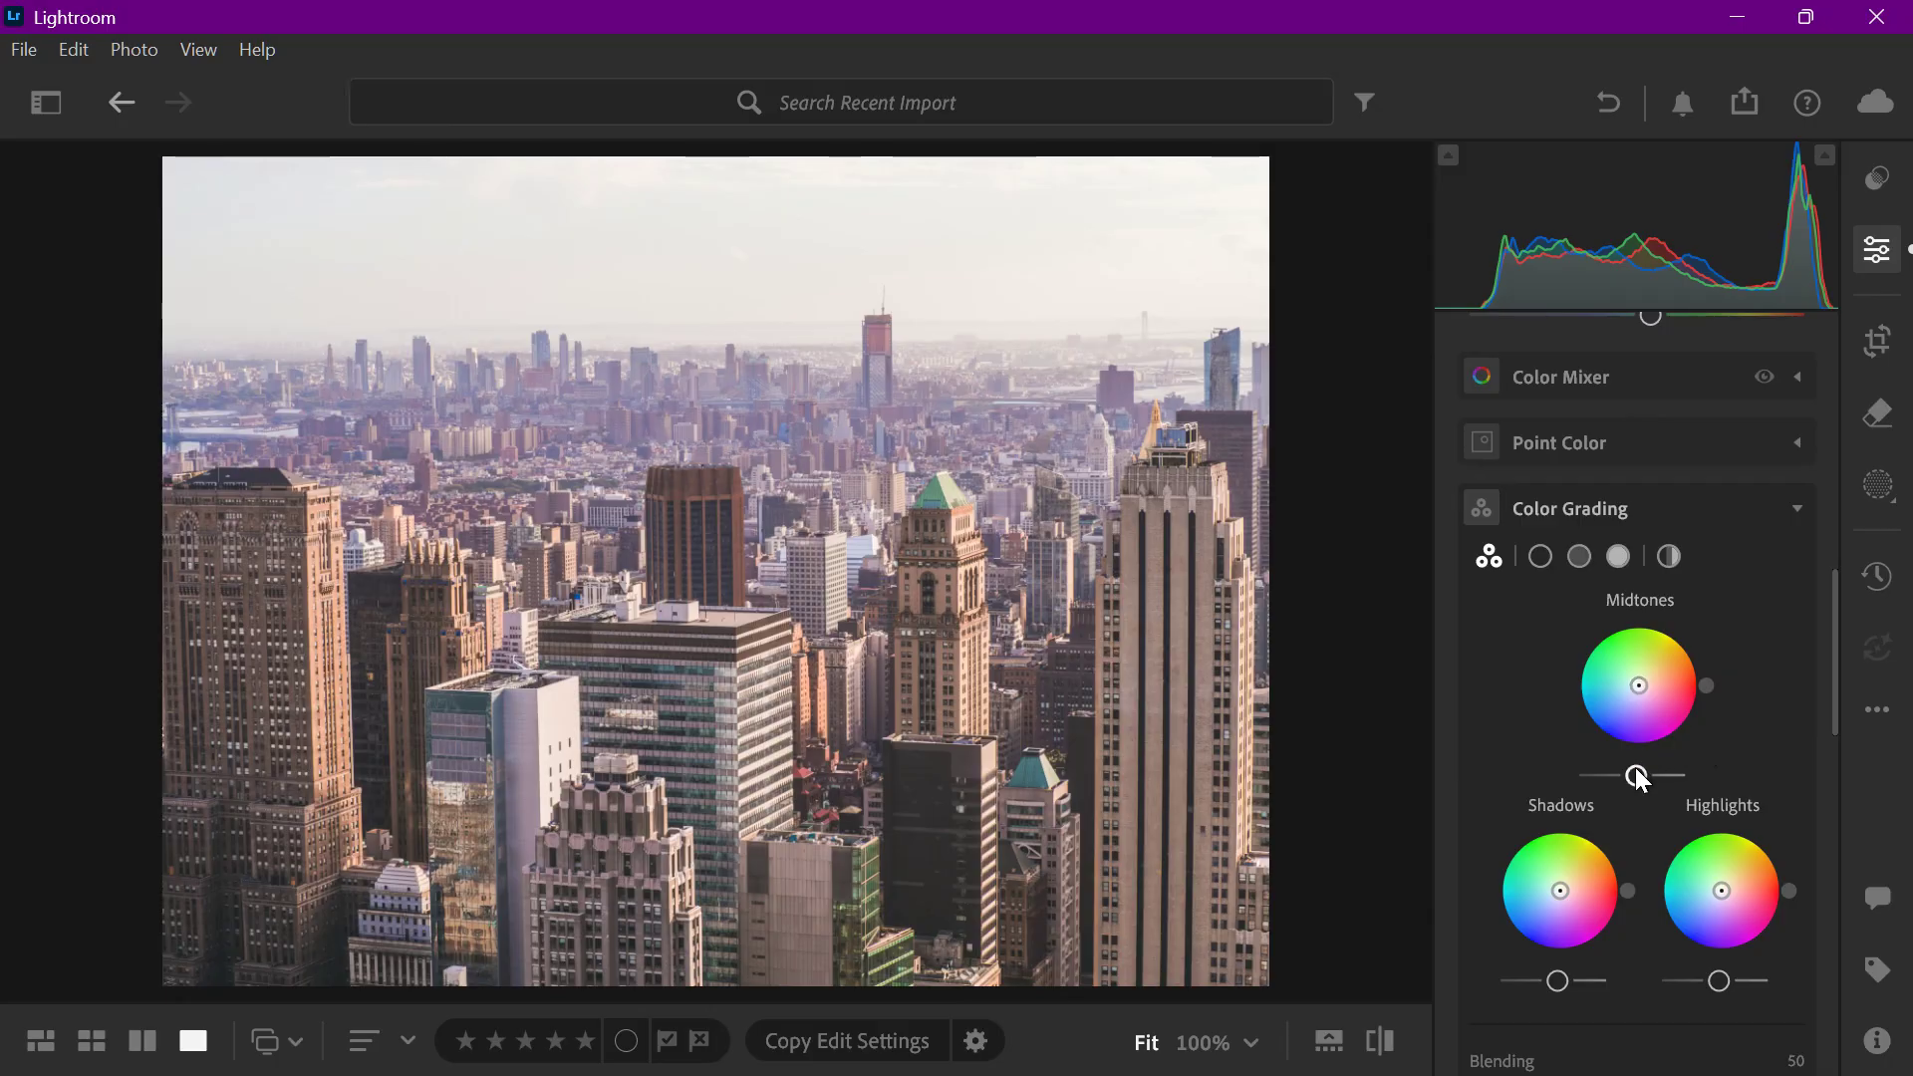
left_click_drag(1740, 890, 1735, 886)
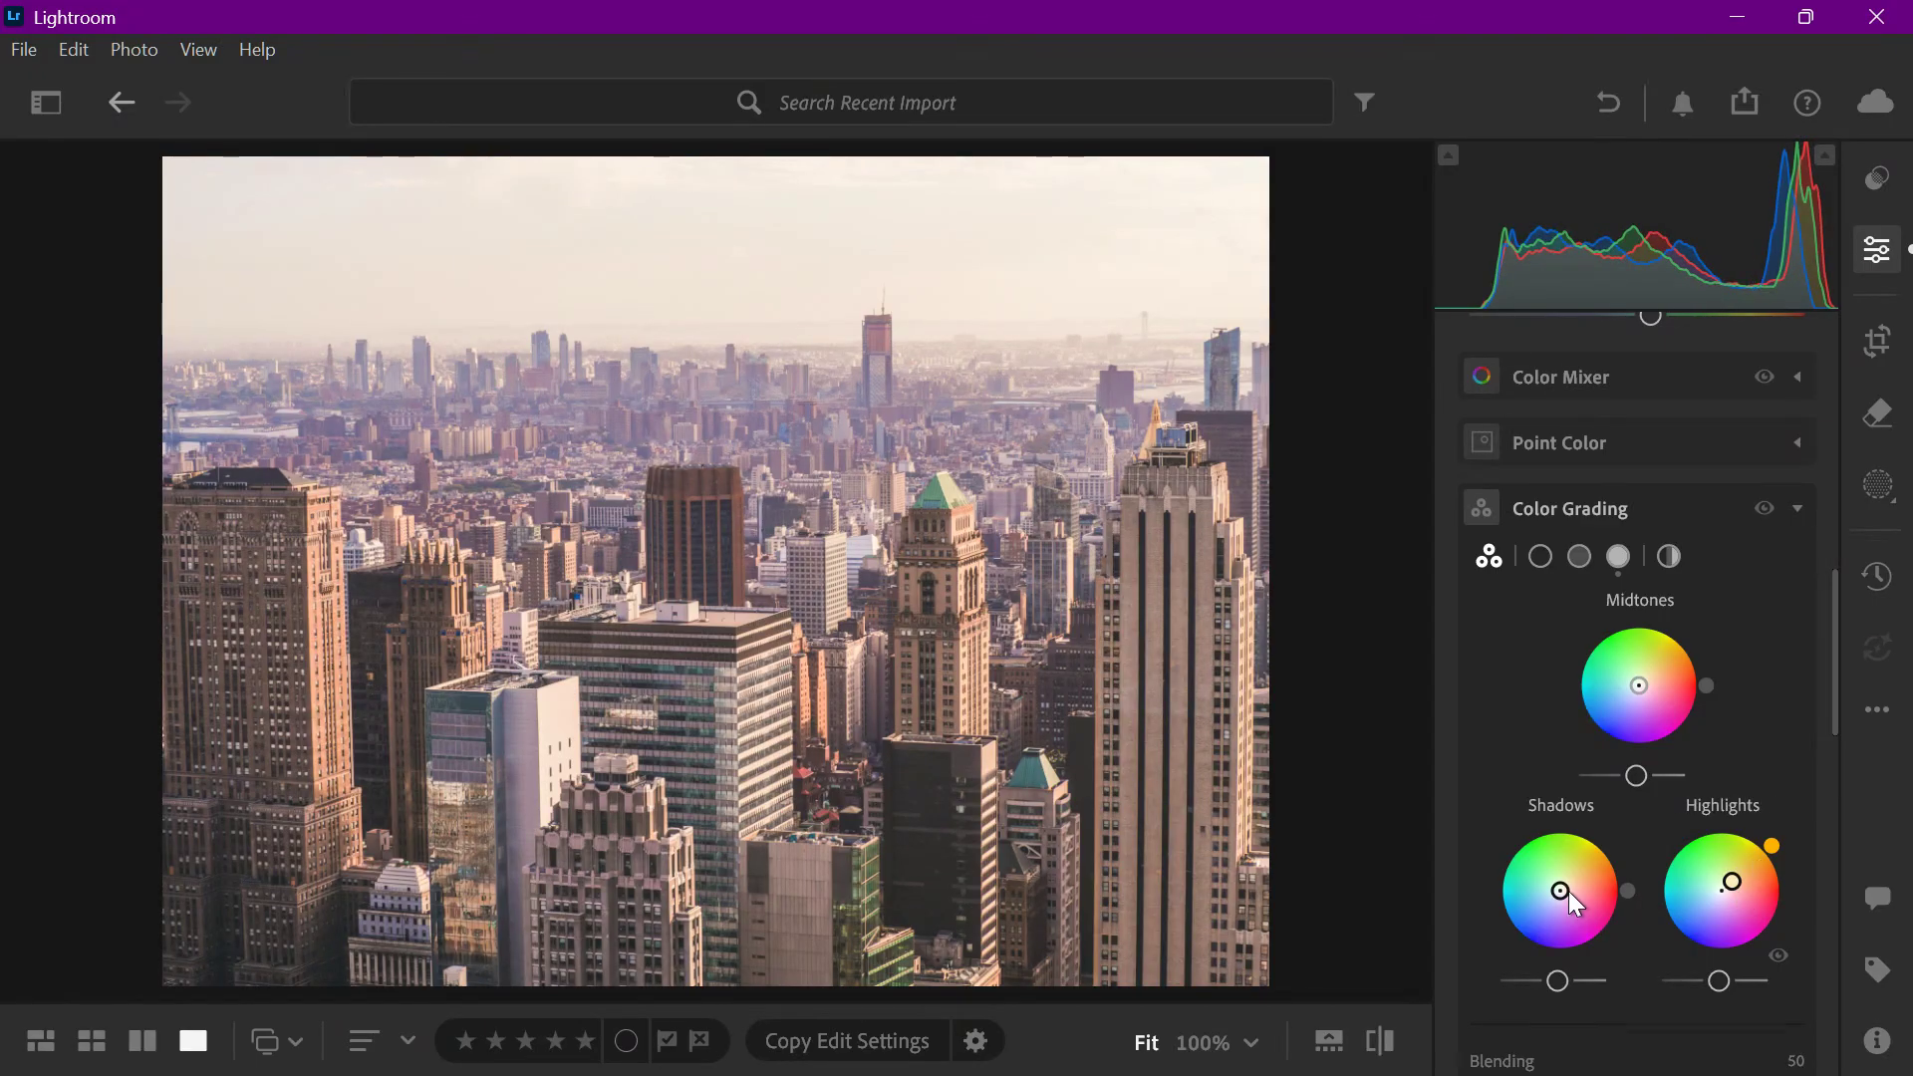
left_click_drag(1560, 893, 1558, 907)
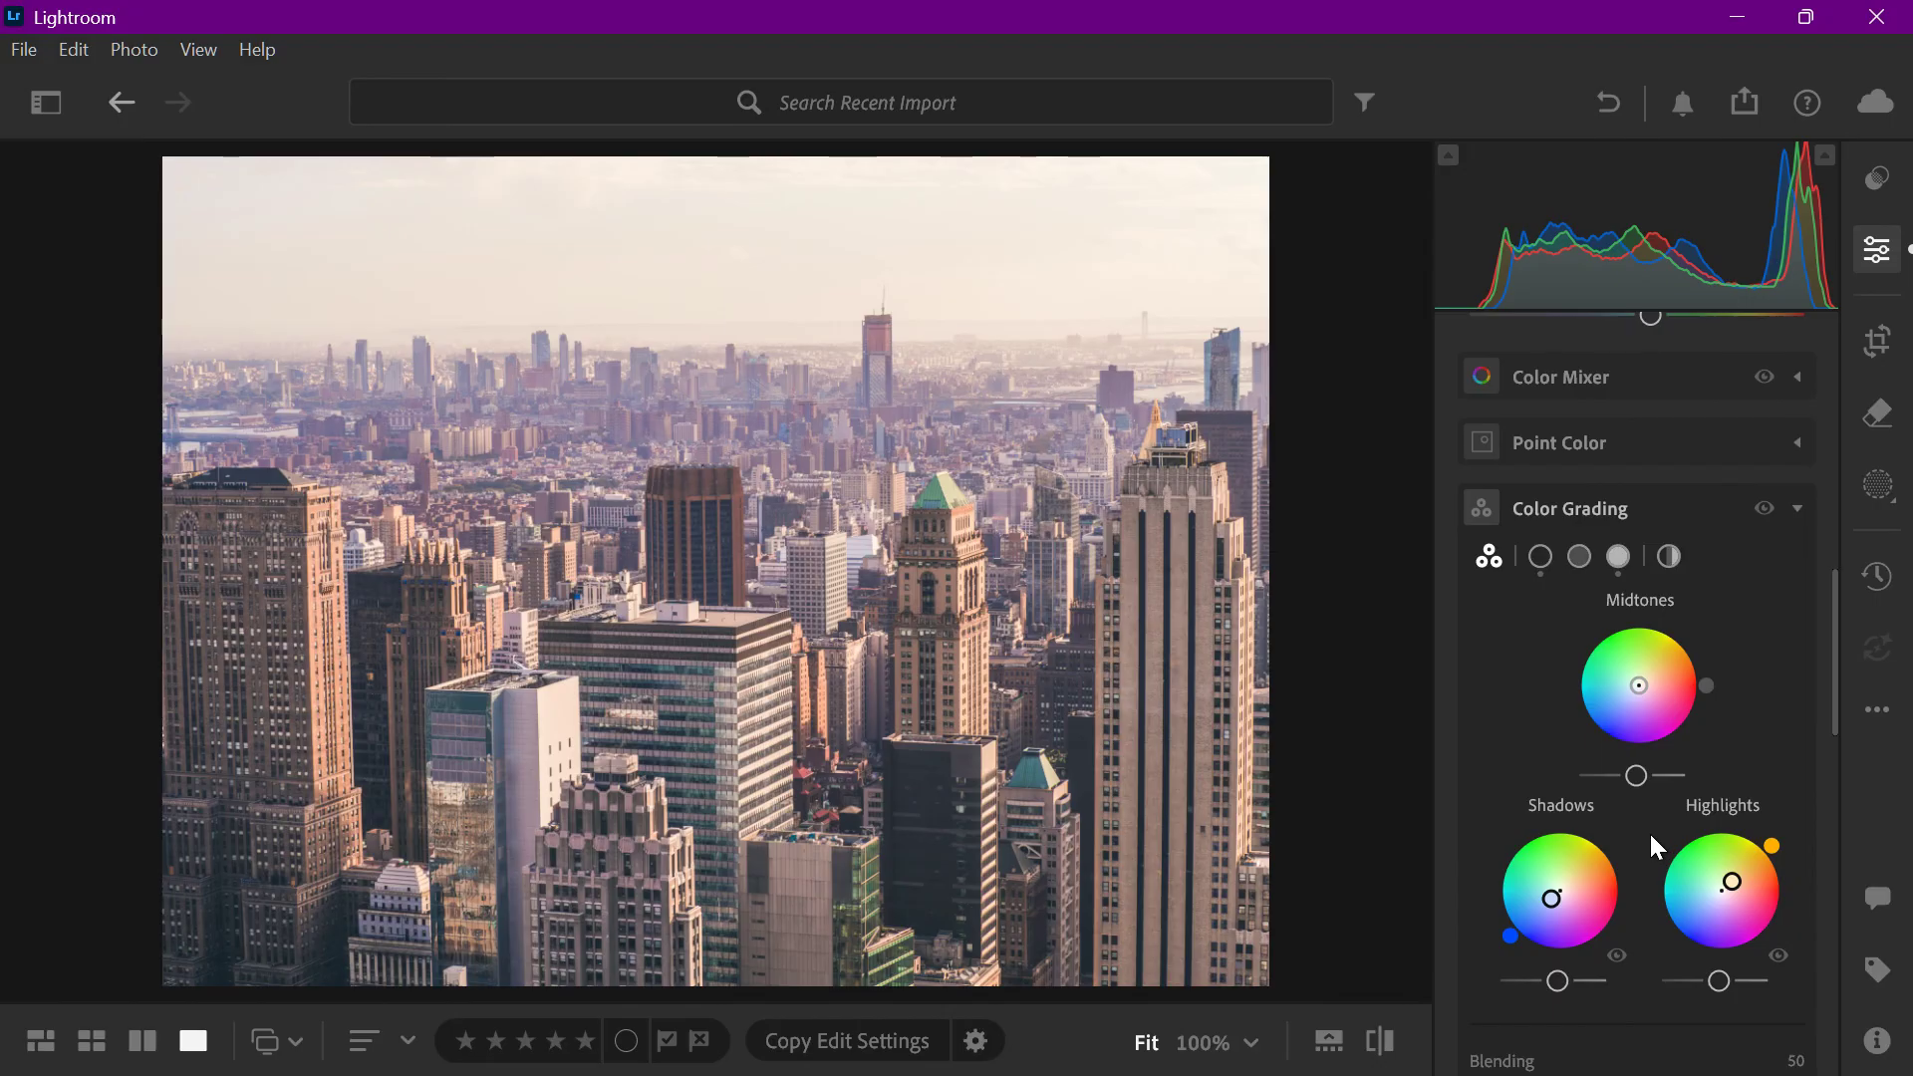
left_click(1381, 1041)
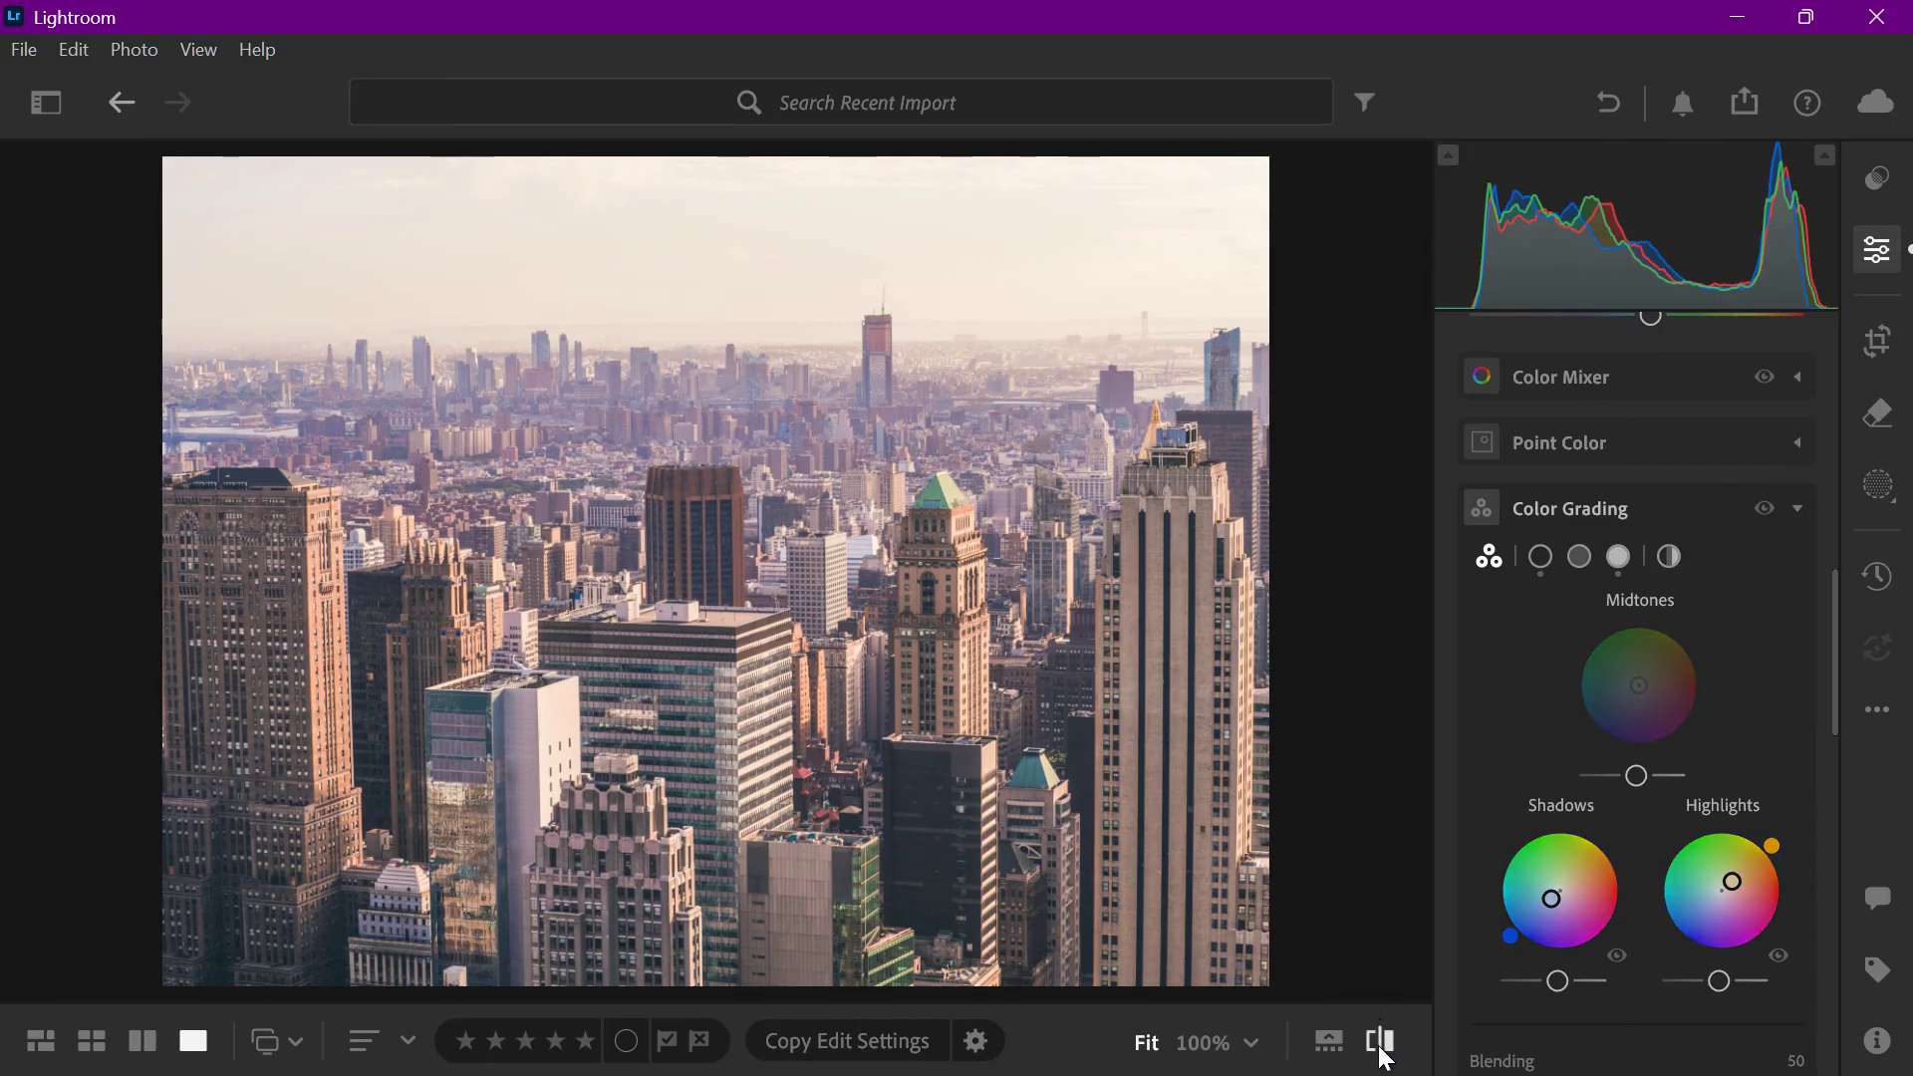
left_click(1380, 1041)
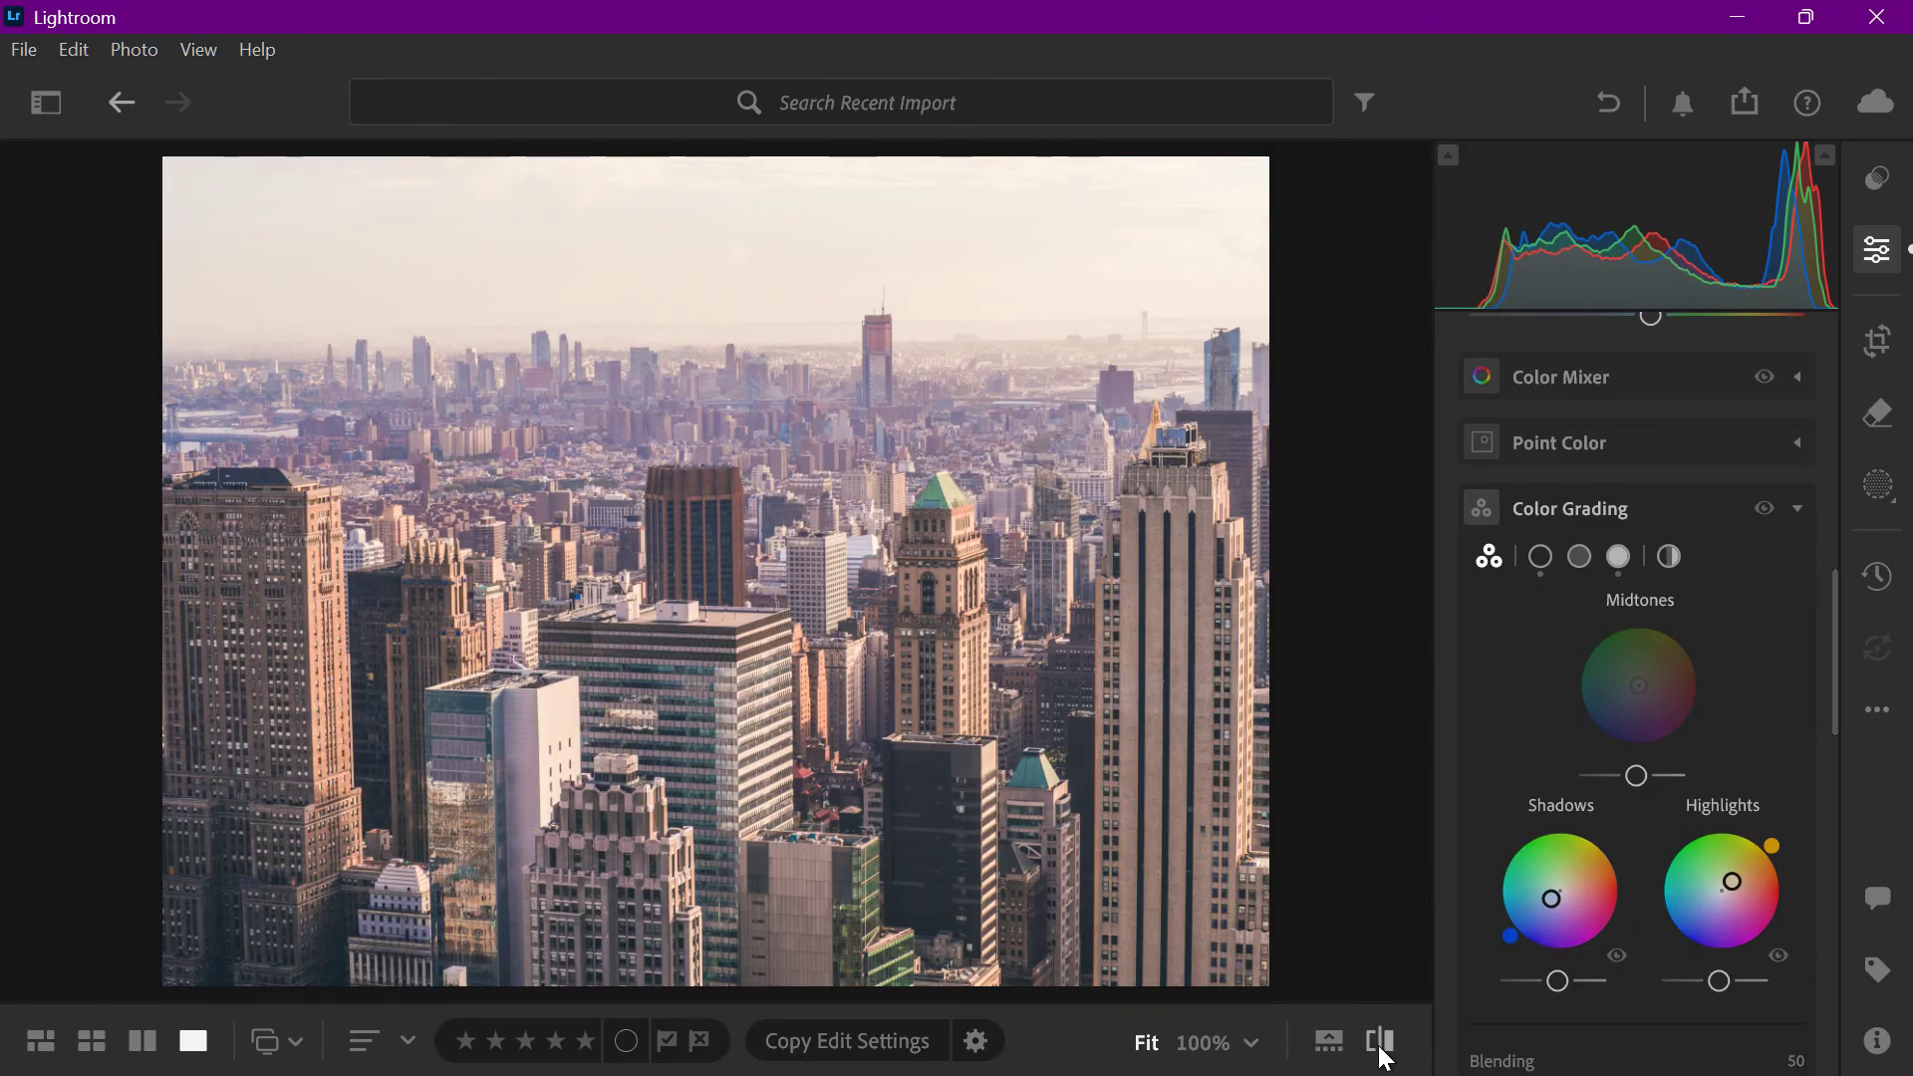
Set the effects to Texture +11, Clarity +11 and Dehaze +5
scroll(1624, 877, "down", 6)
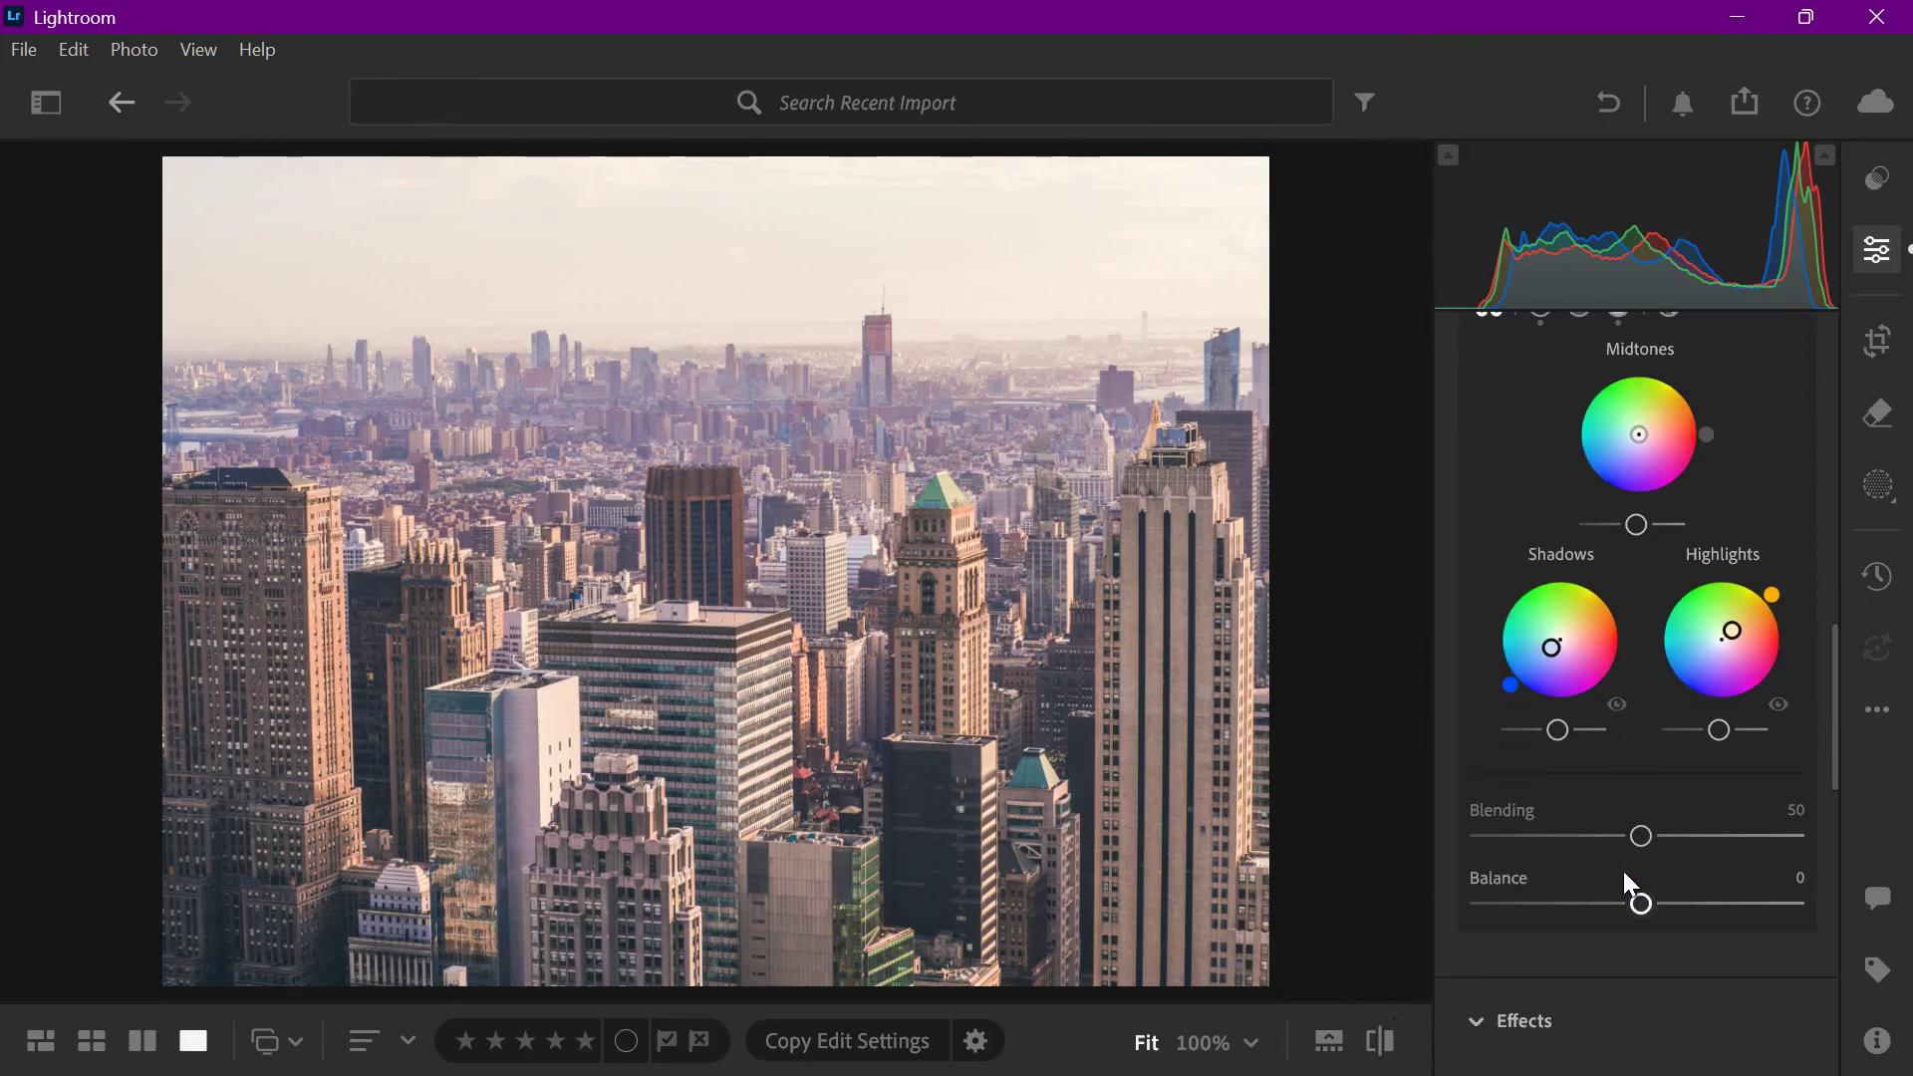
scroll(1624, 874, "down", 3)
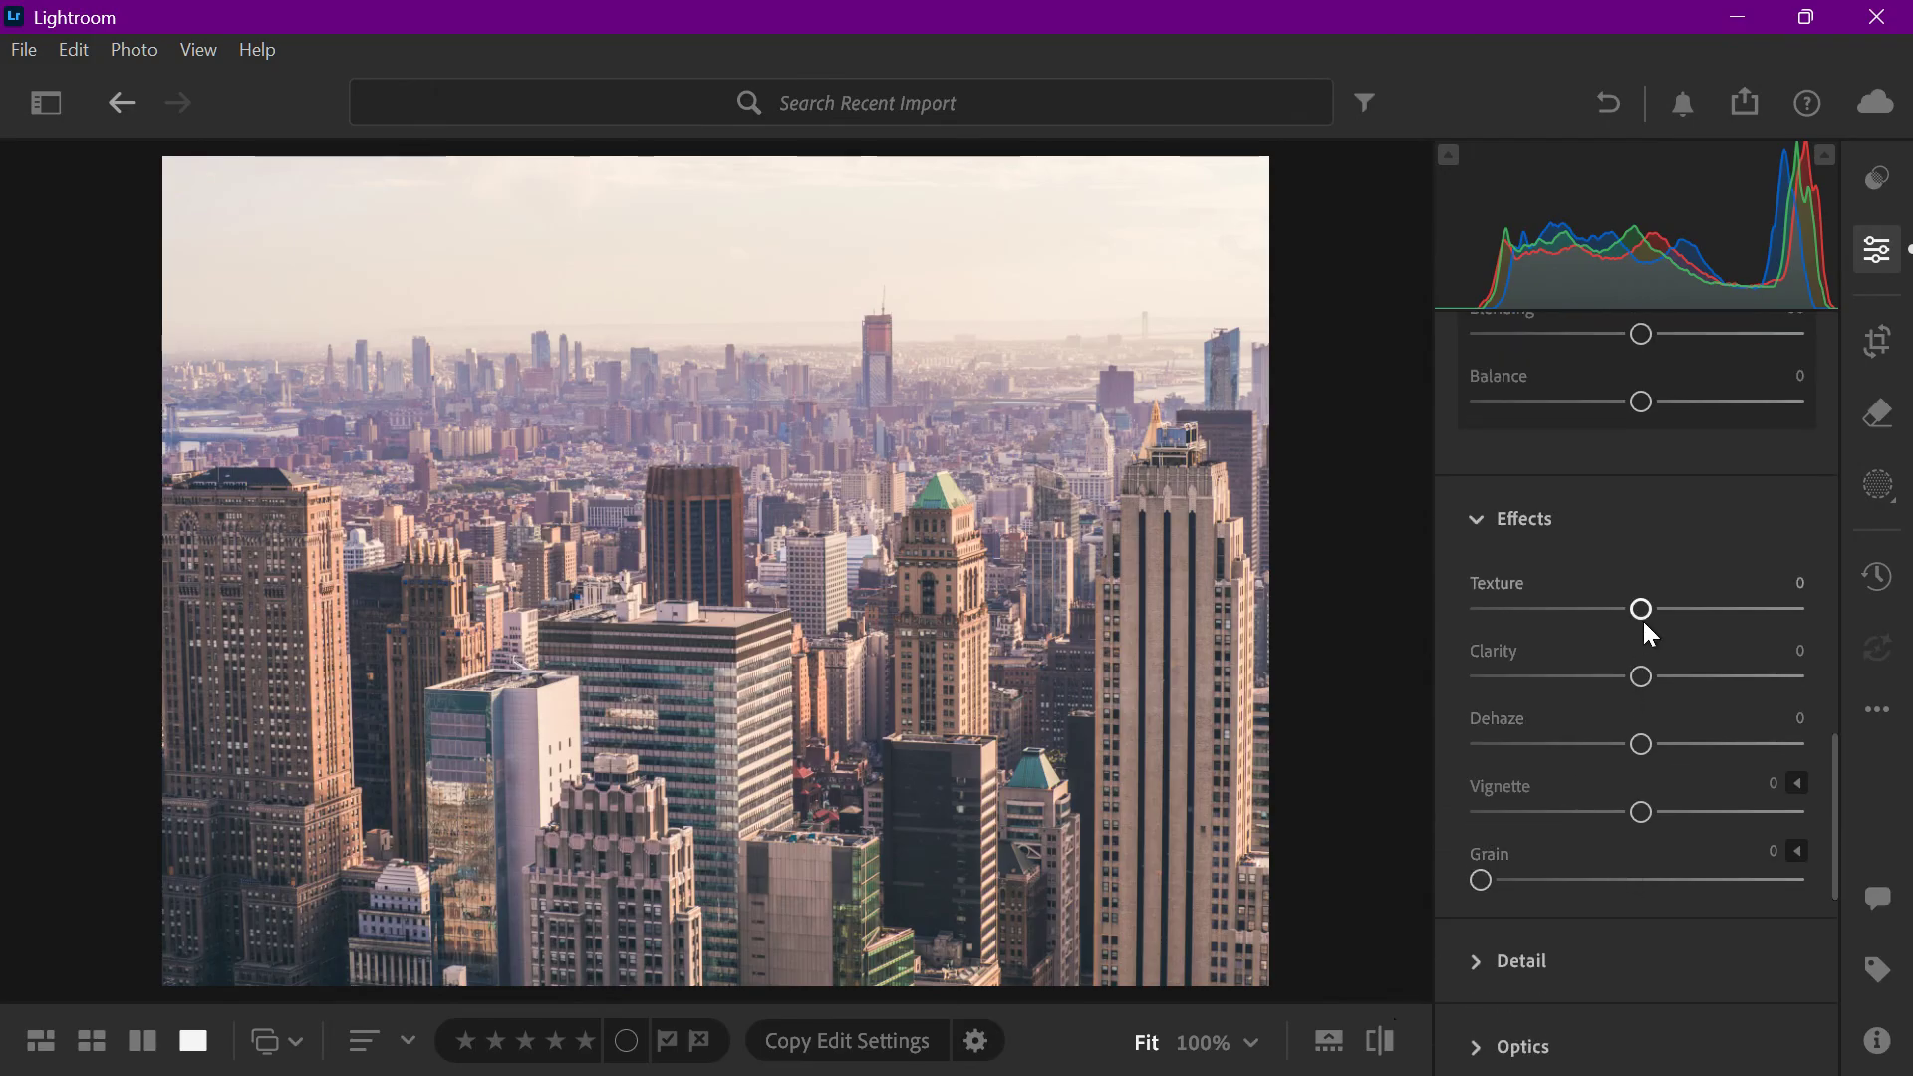
scroll(1644, 628, "down", 1)
scroll(1644, 627, "up", 1)
scroll(1644, 624, "down", 1)
left_click_drag(1643, 624, 1665, 637)
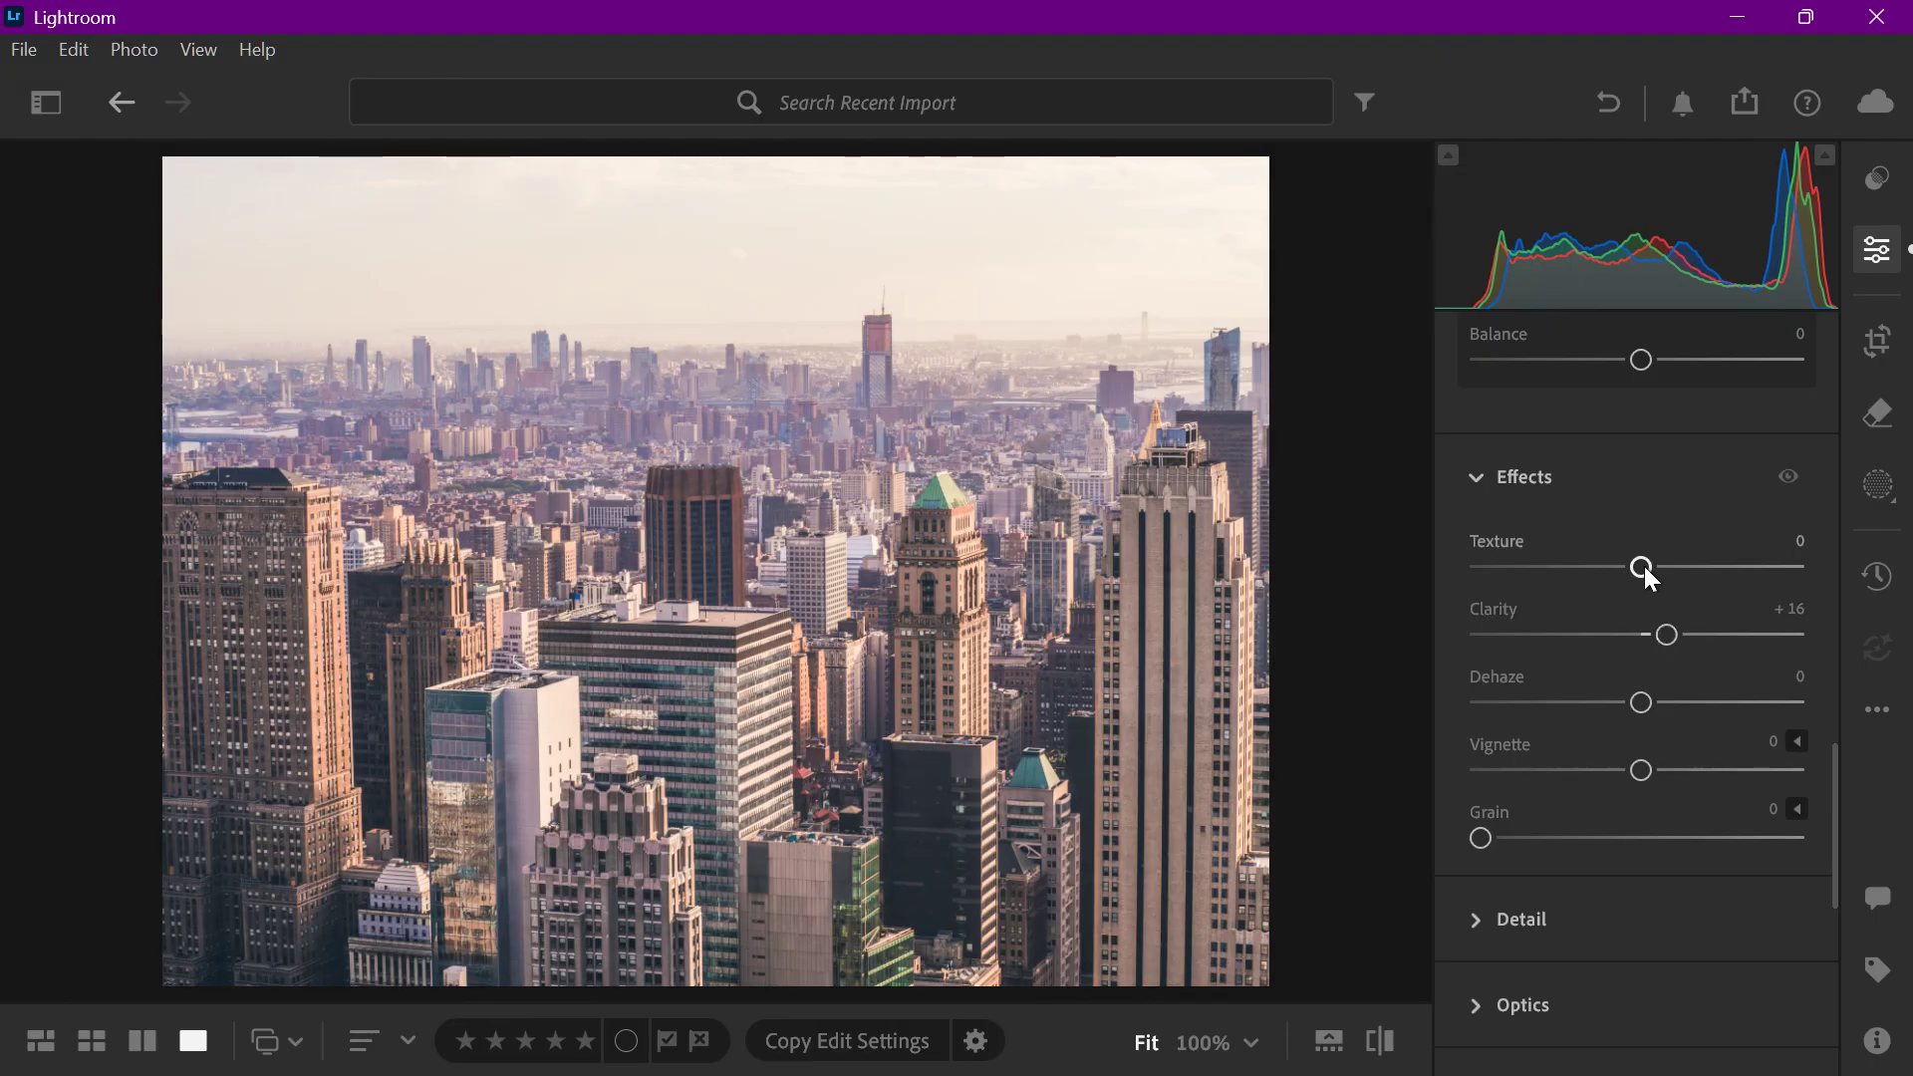
left_click_drag(1644, 566, 1660, 573)
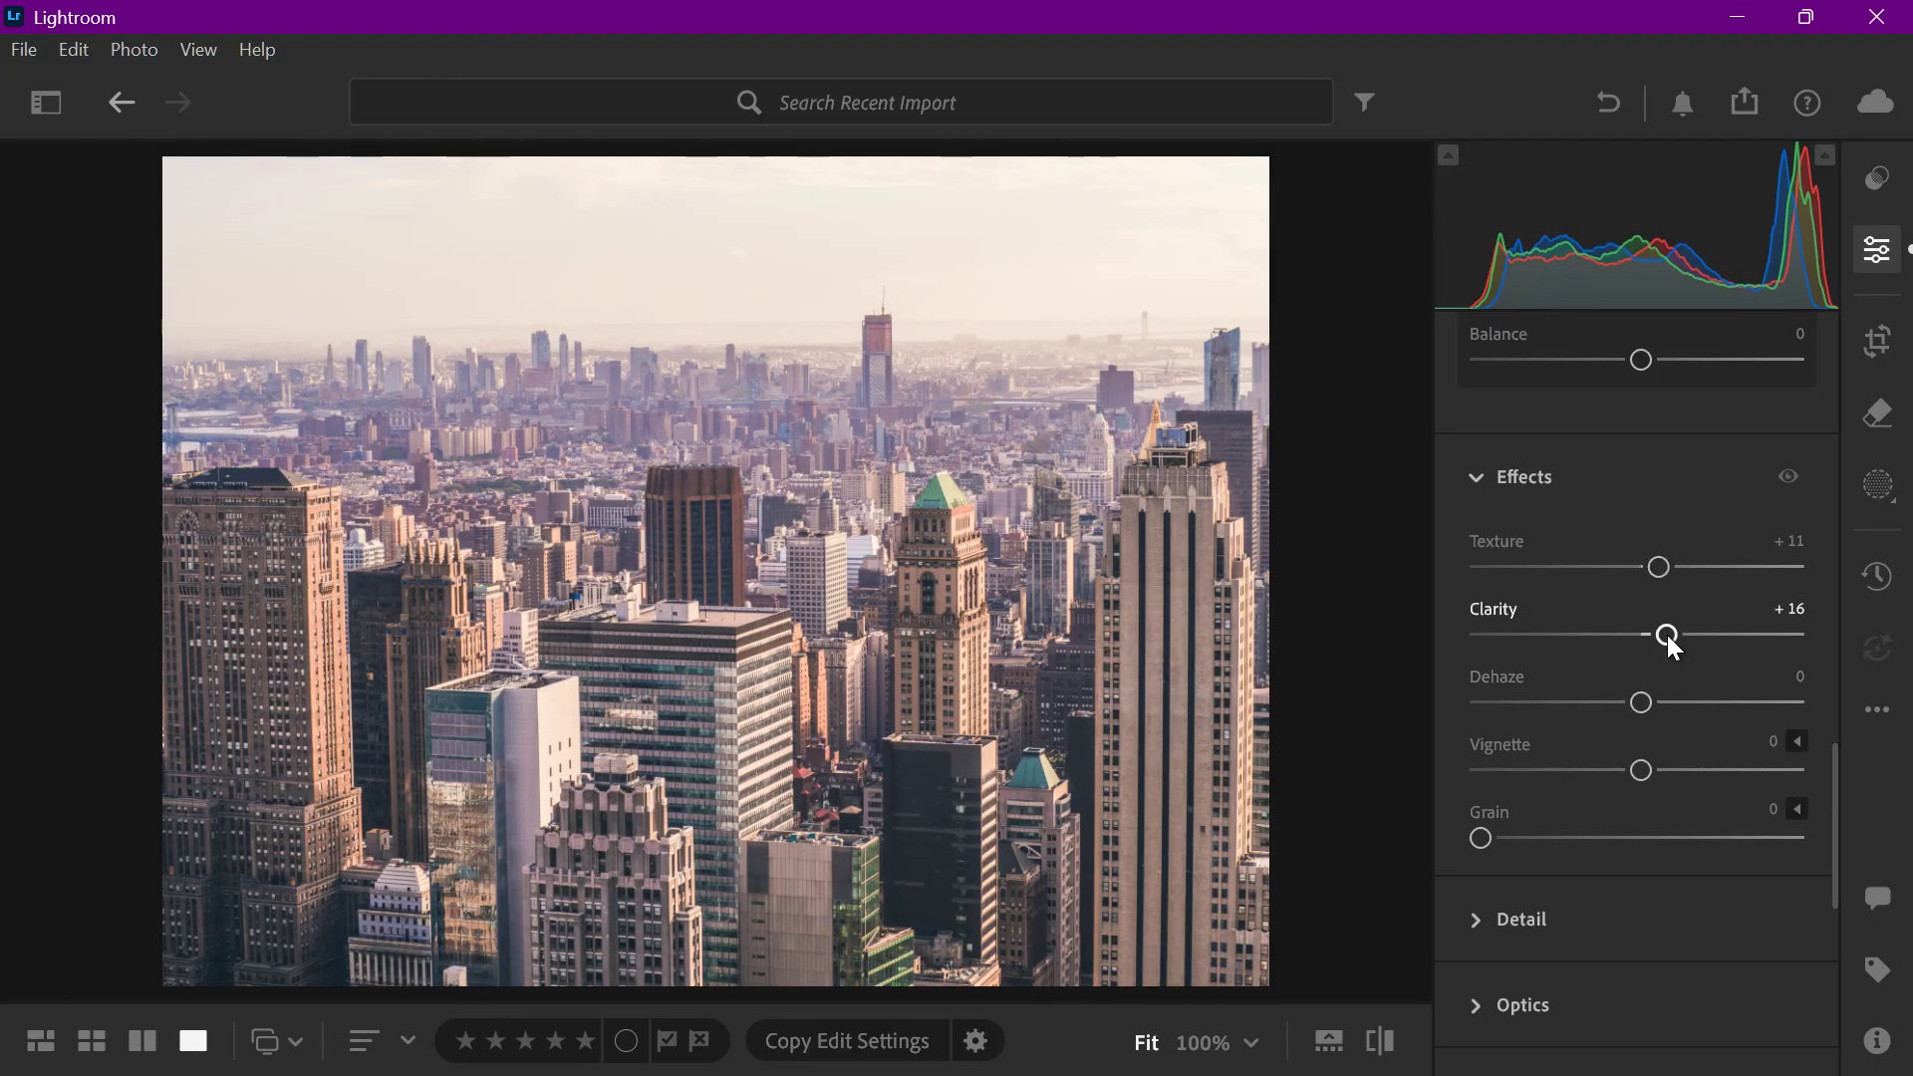
left_click_drag(1665, 635, 1661, 661)
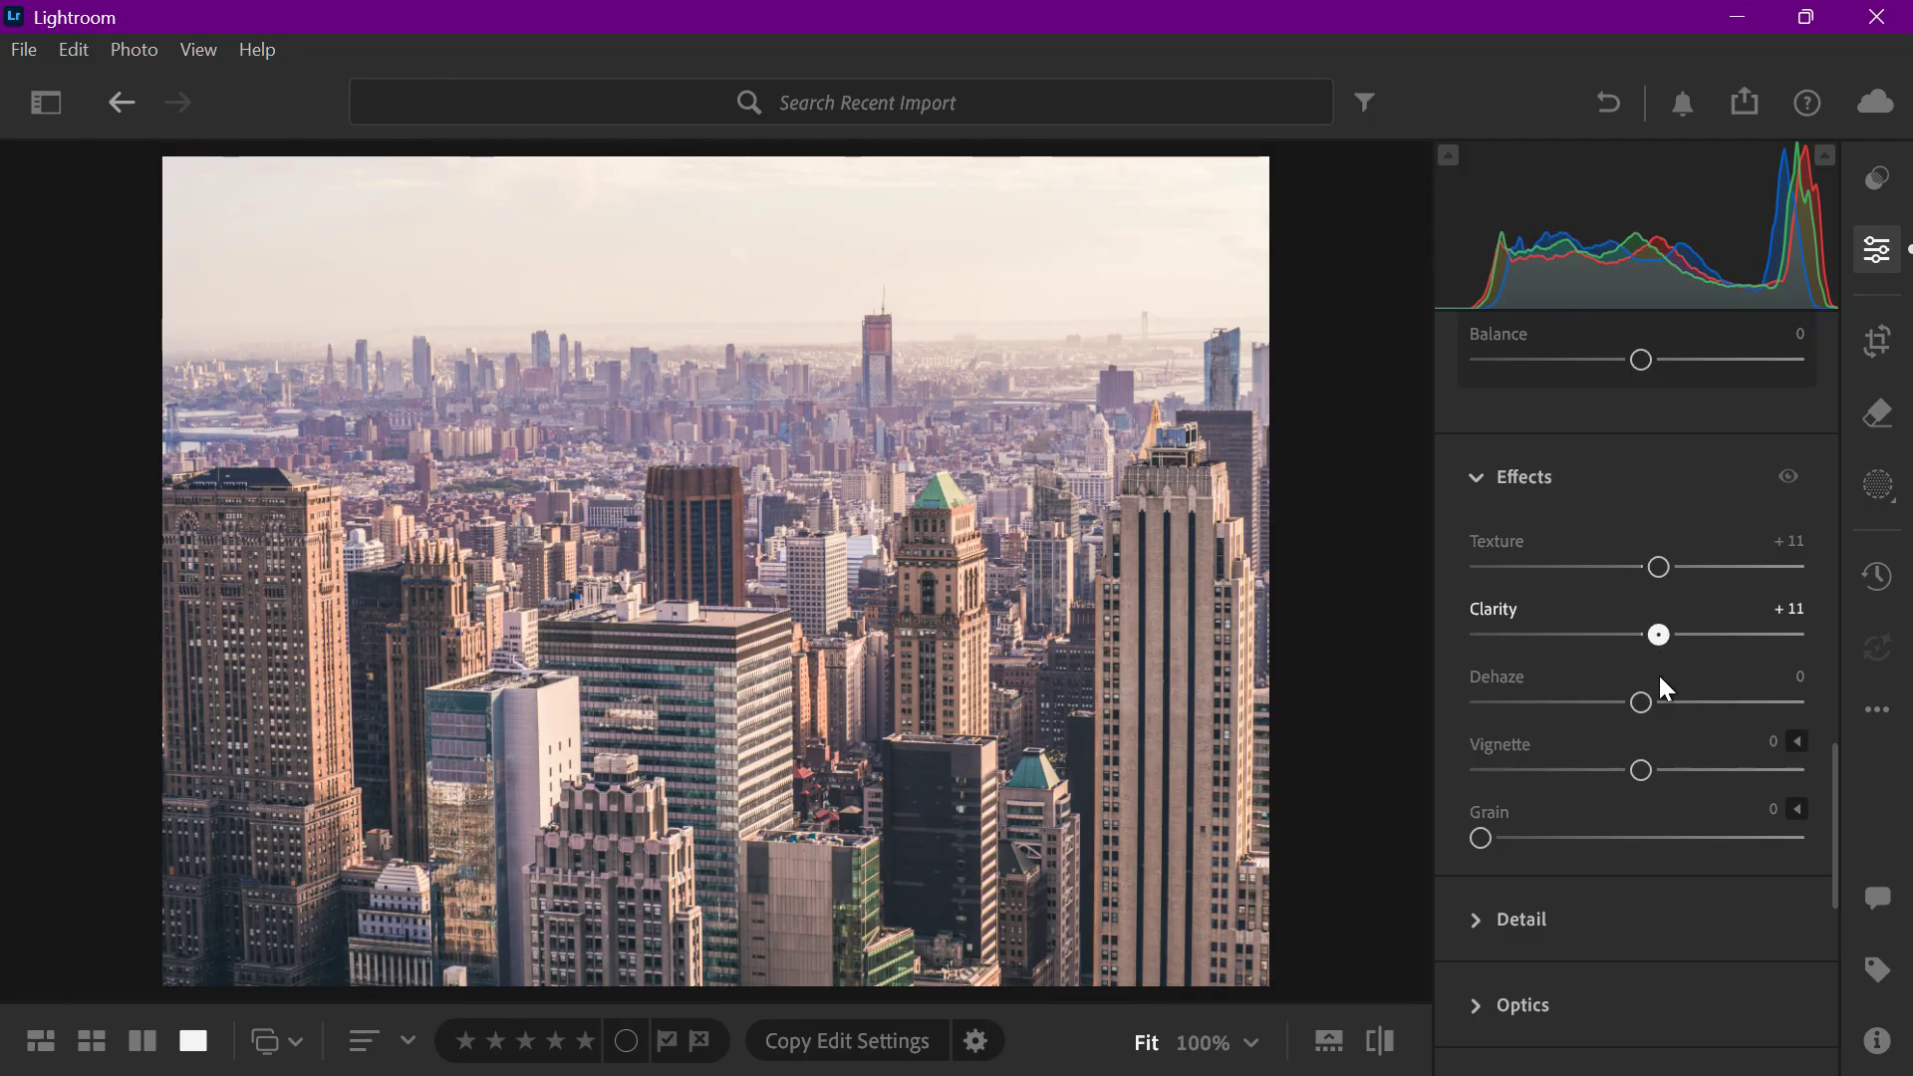
left_click_drag(1651, 702, 1660, 721)
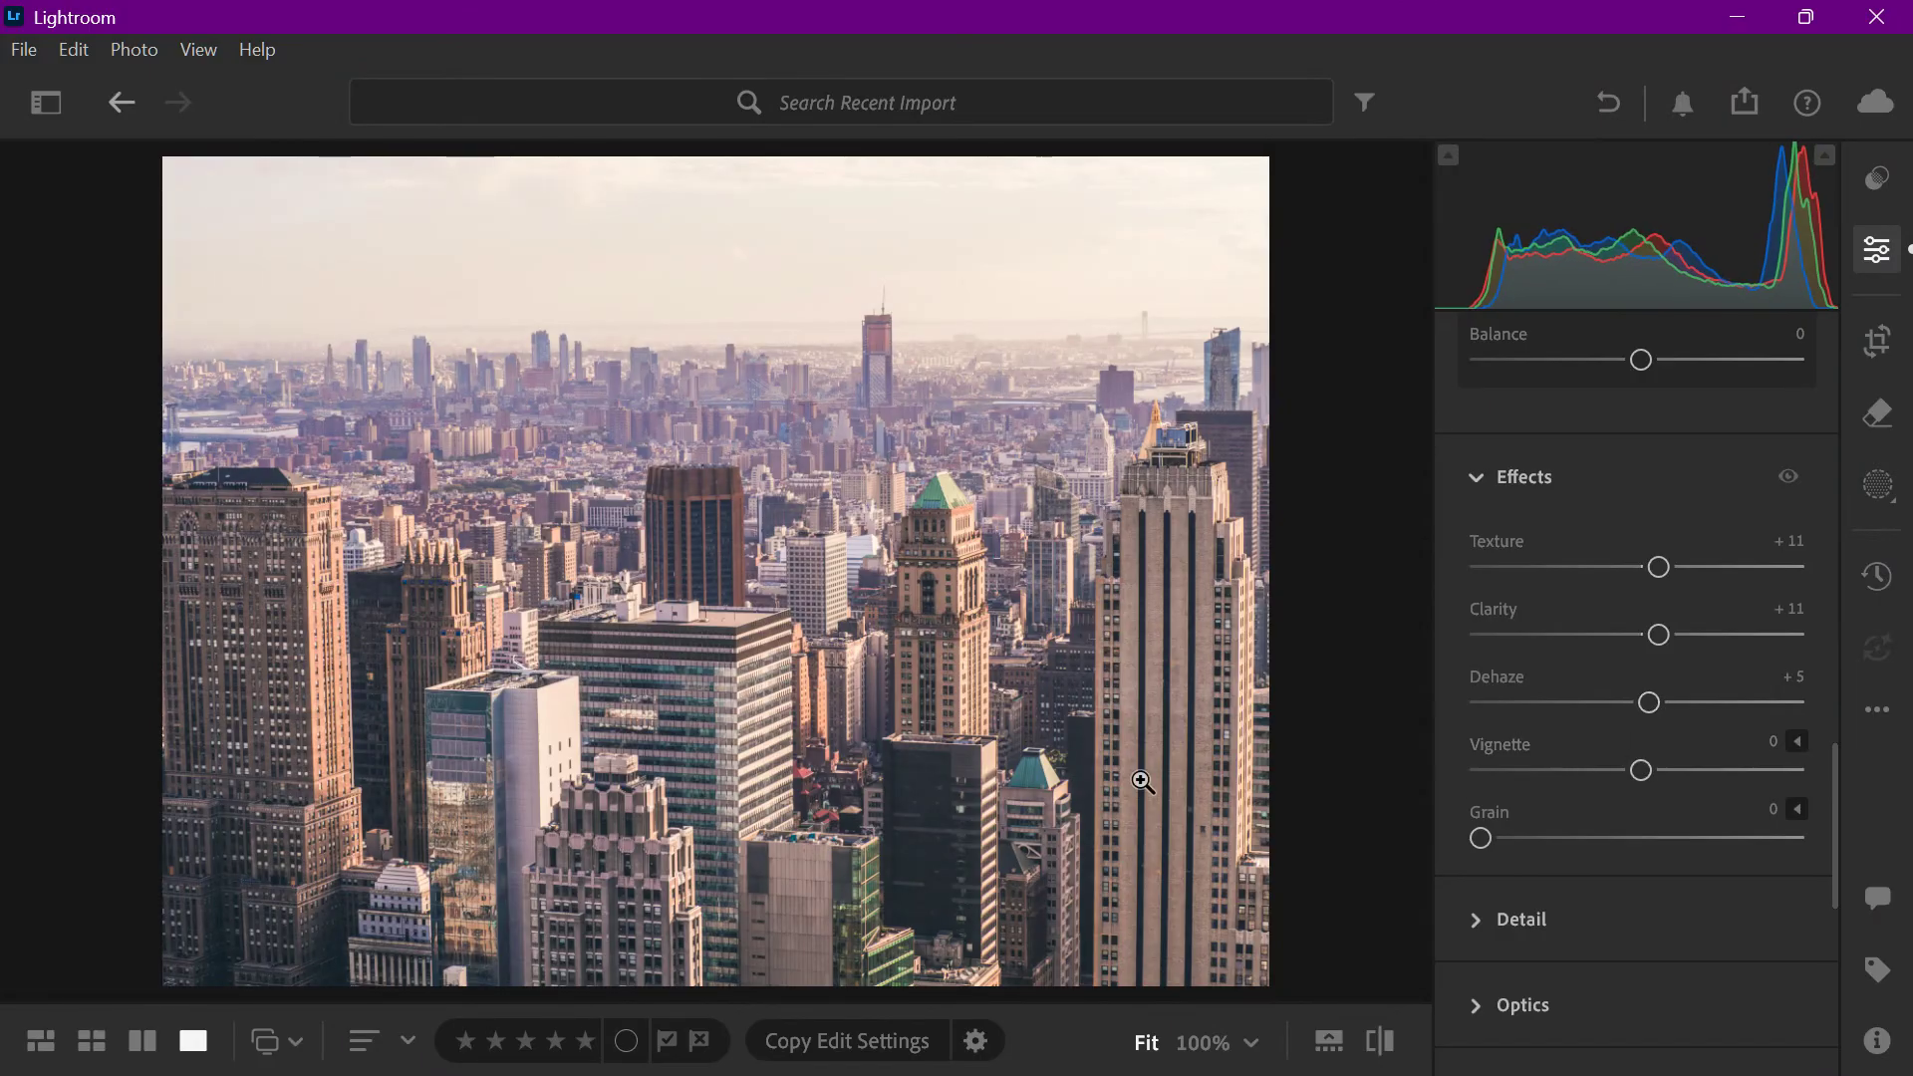
Inspect the foreground and green-roofed buildings at 100%, comparing the edit with the original, and return to the fitted view
left_click(401, 846)
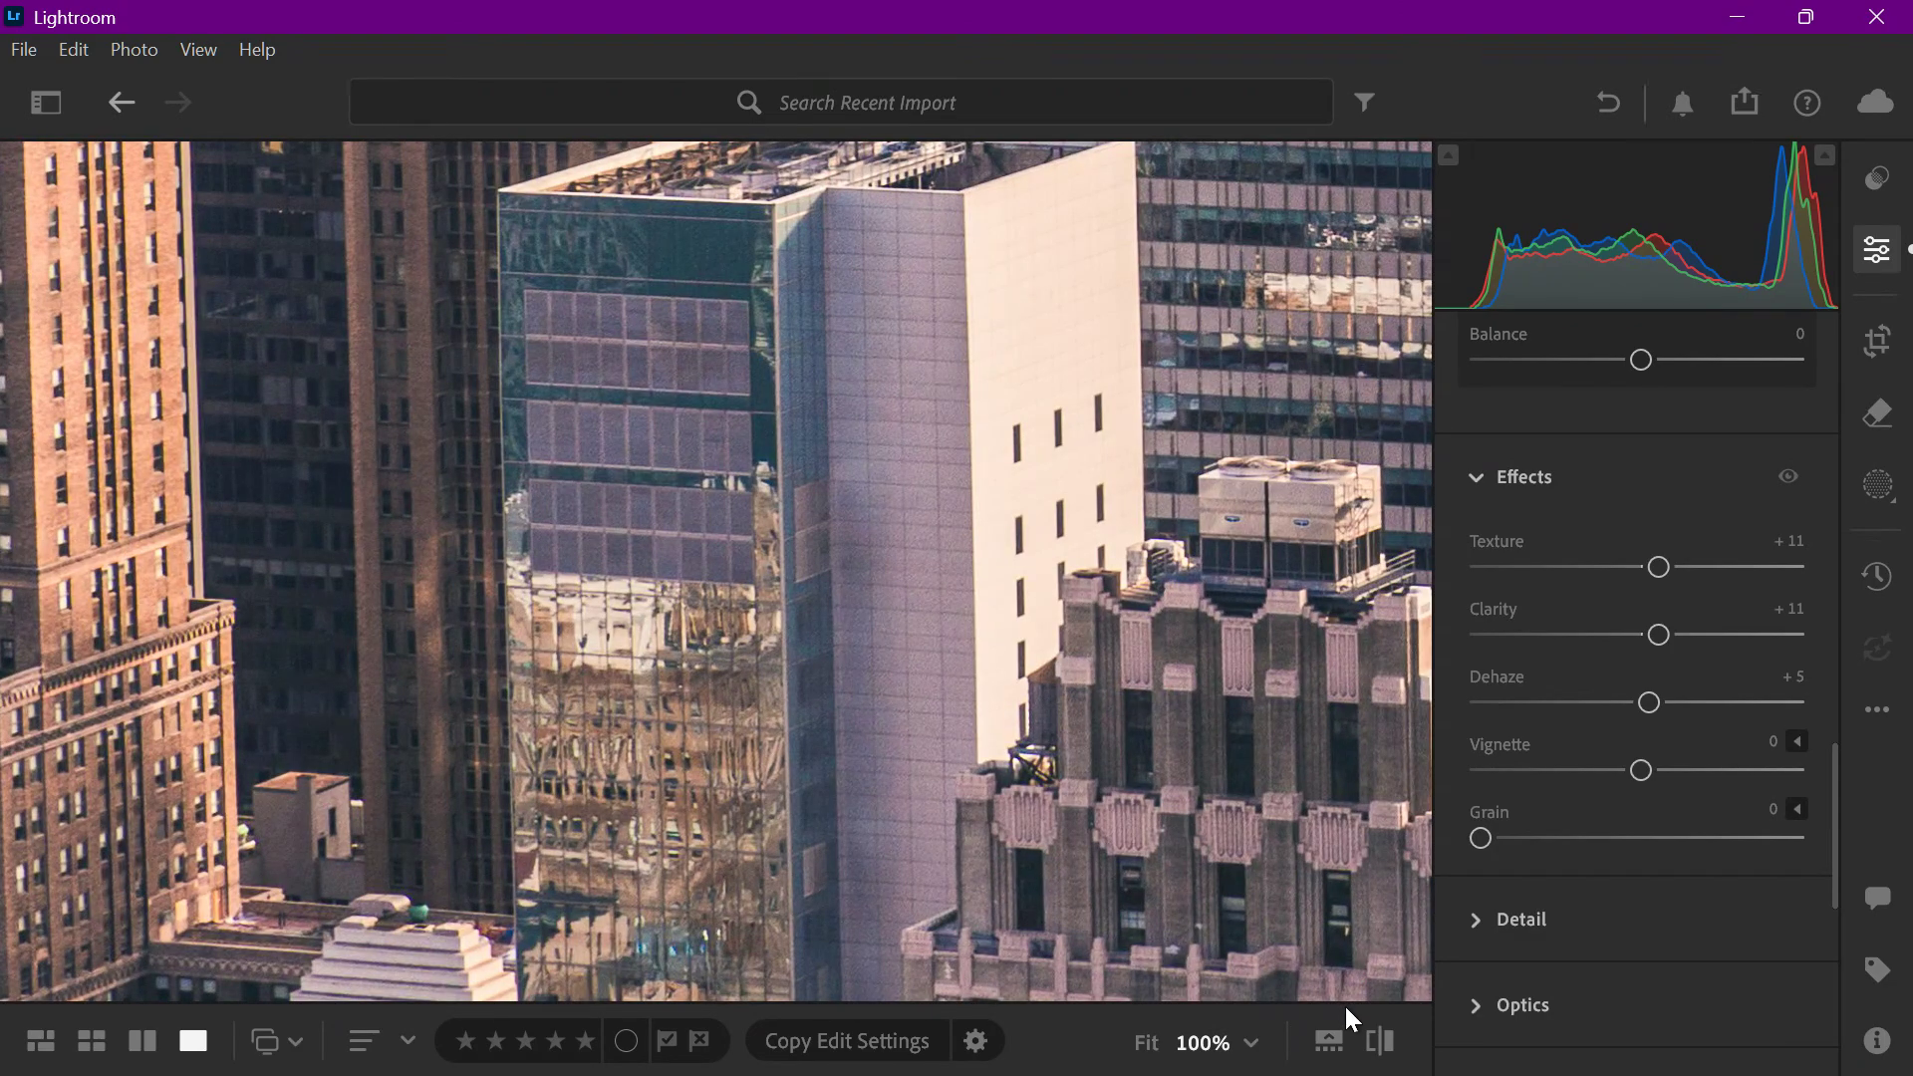
left_click(1381, 1032)
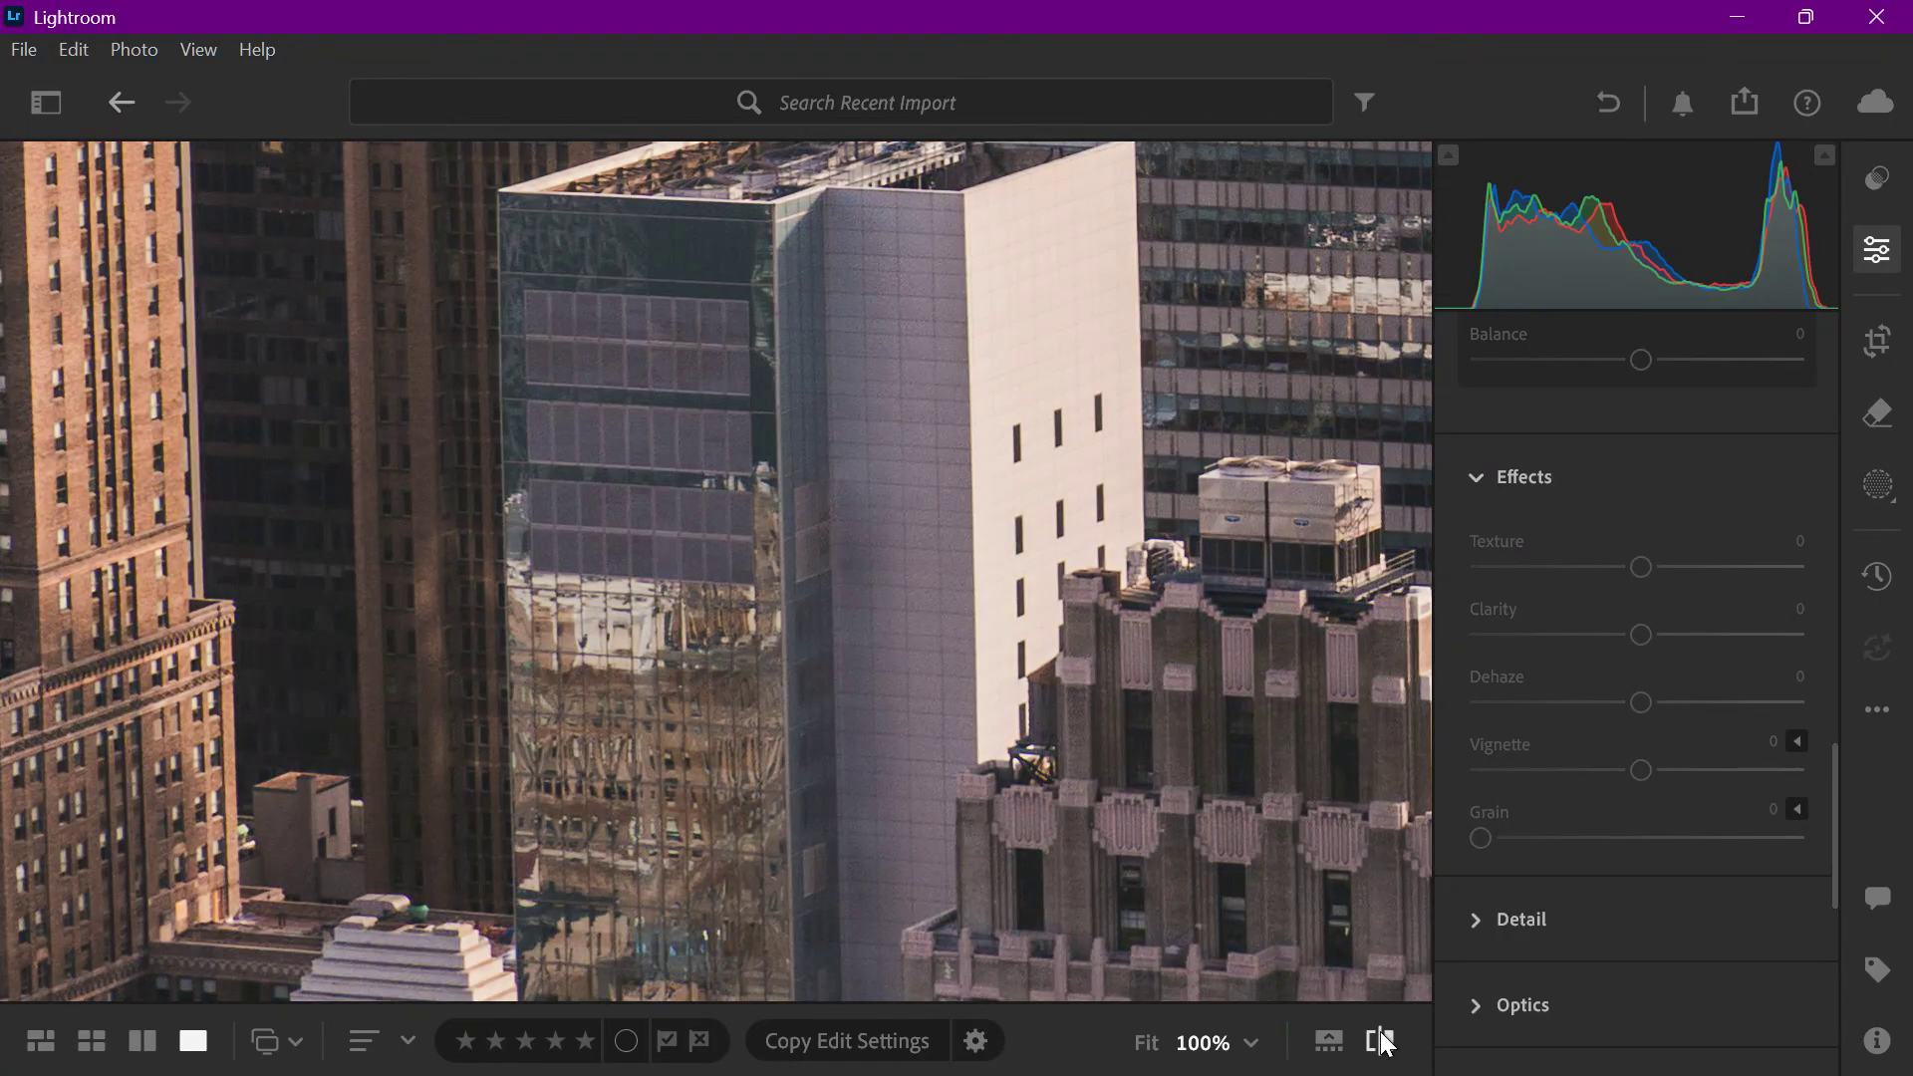
left_click(1379, 1031)
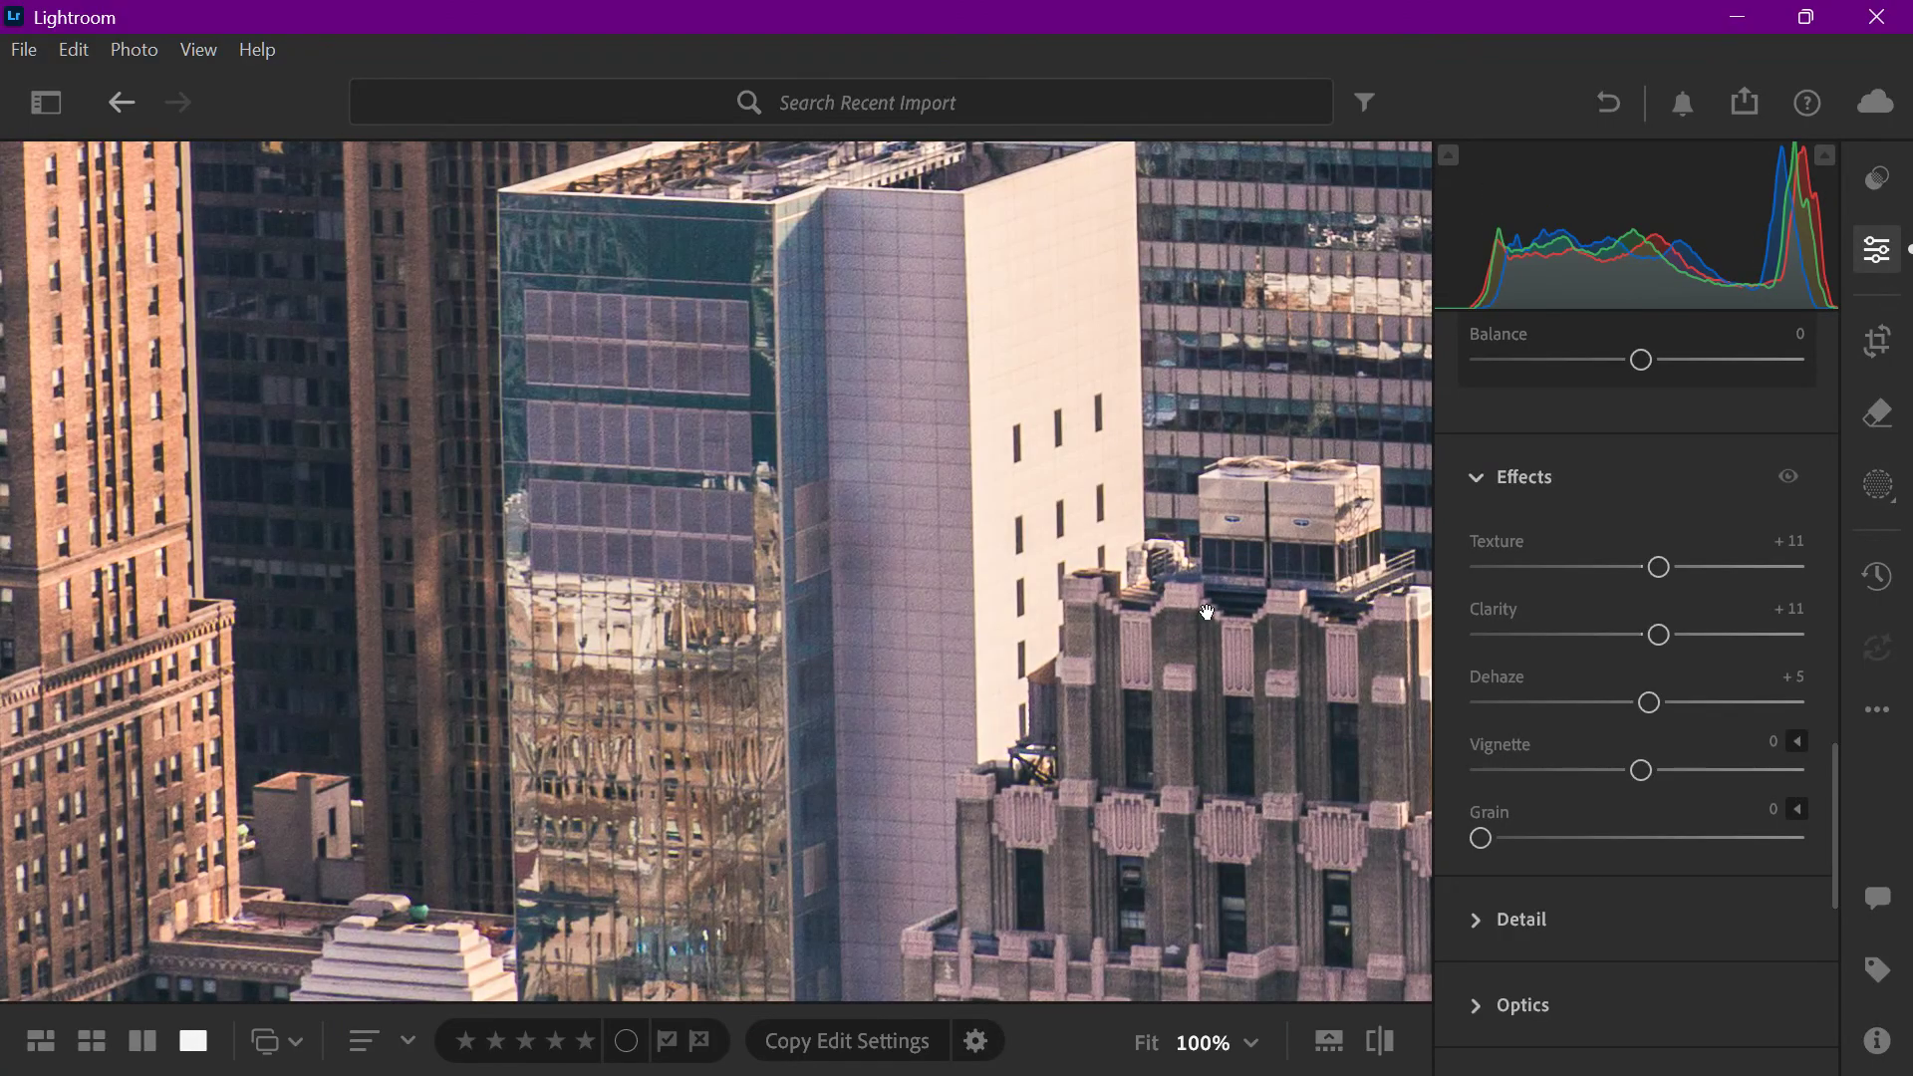
left_click_drag(1207, 611, 838, 1020)
left_click_drag(1185, 514, 623, 1036)
left_click_drag(1010, 427, 627, 369)
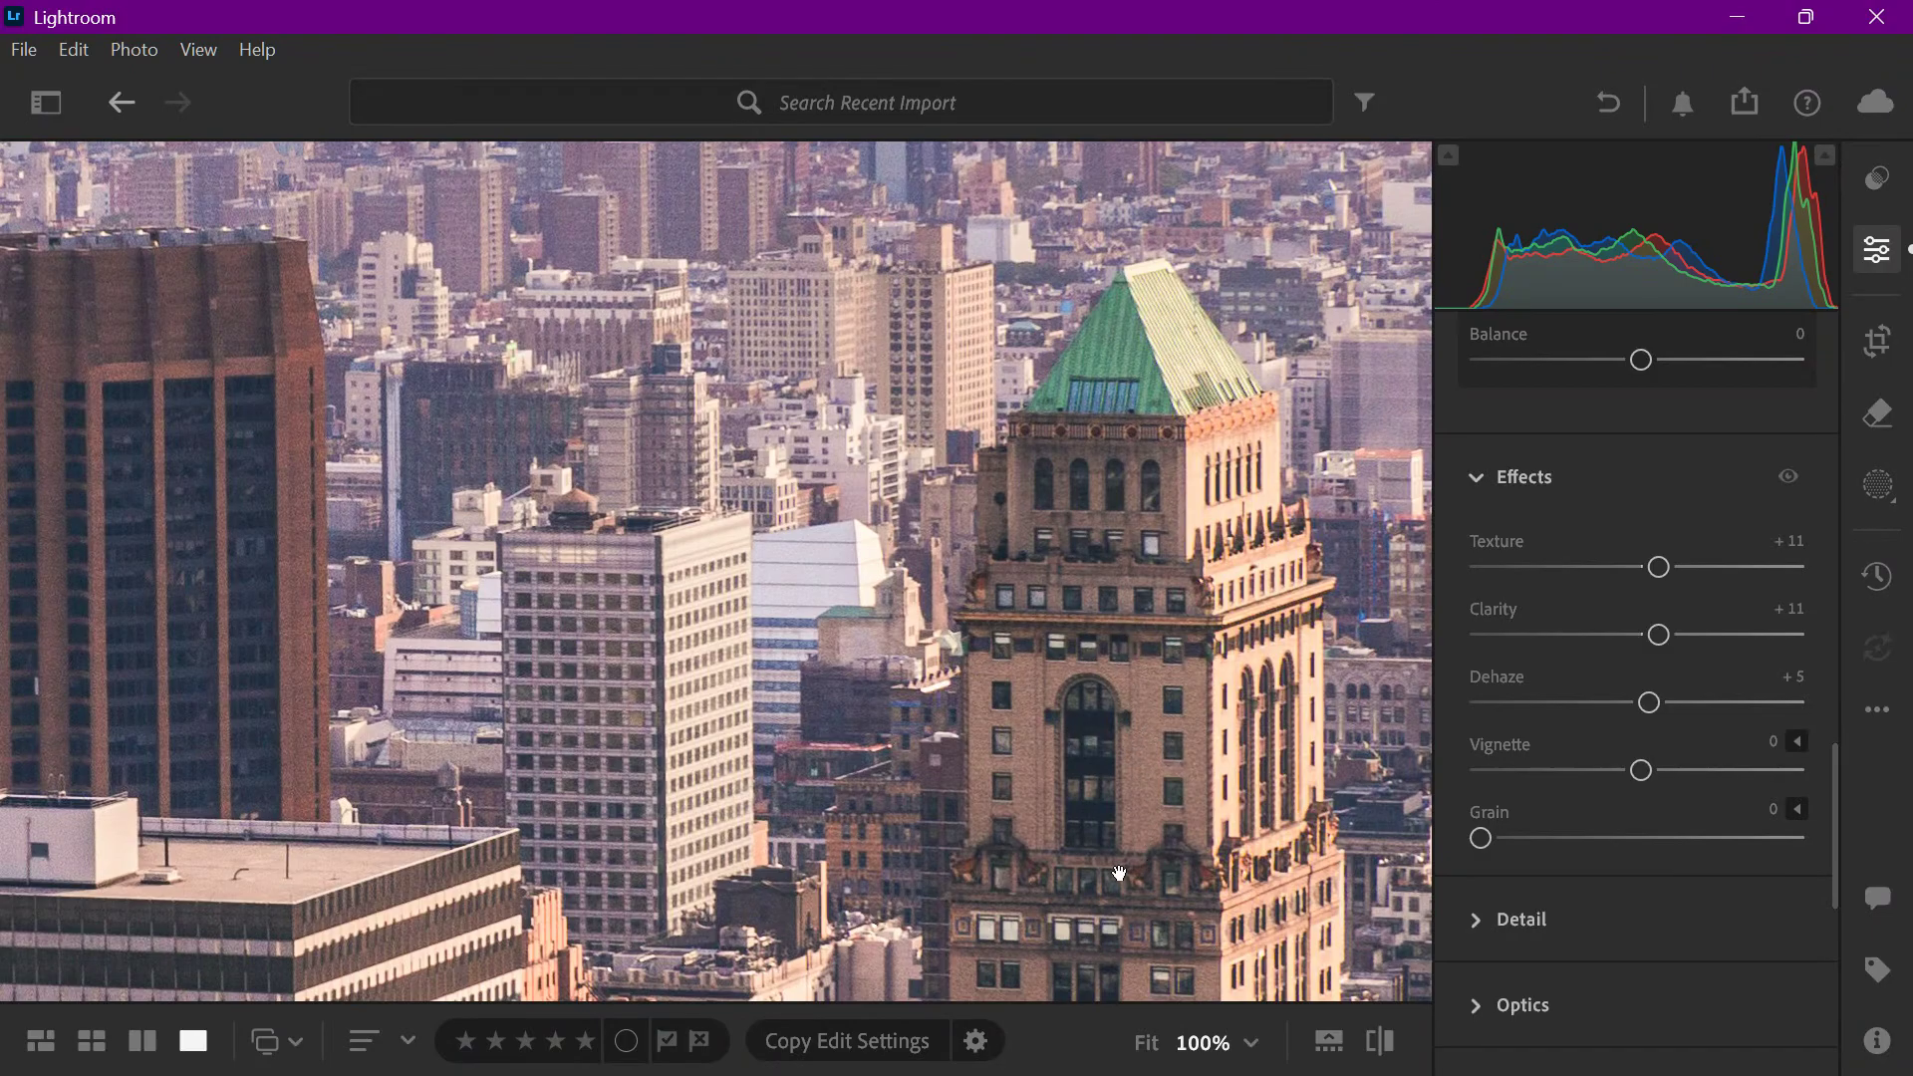
left_click(1148, 1042)
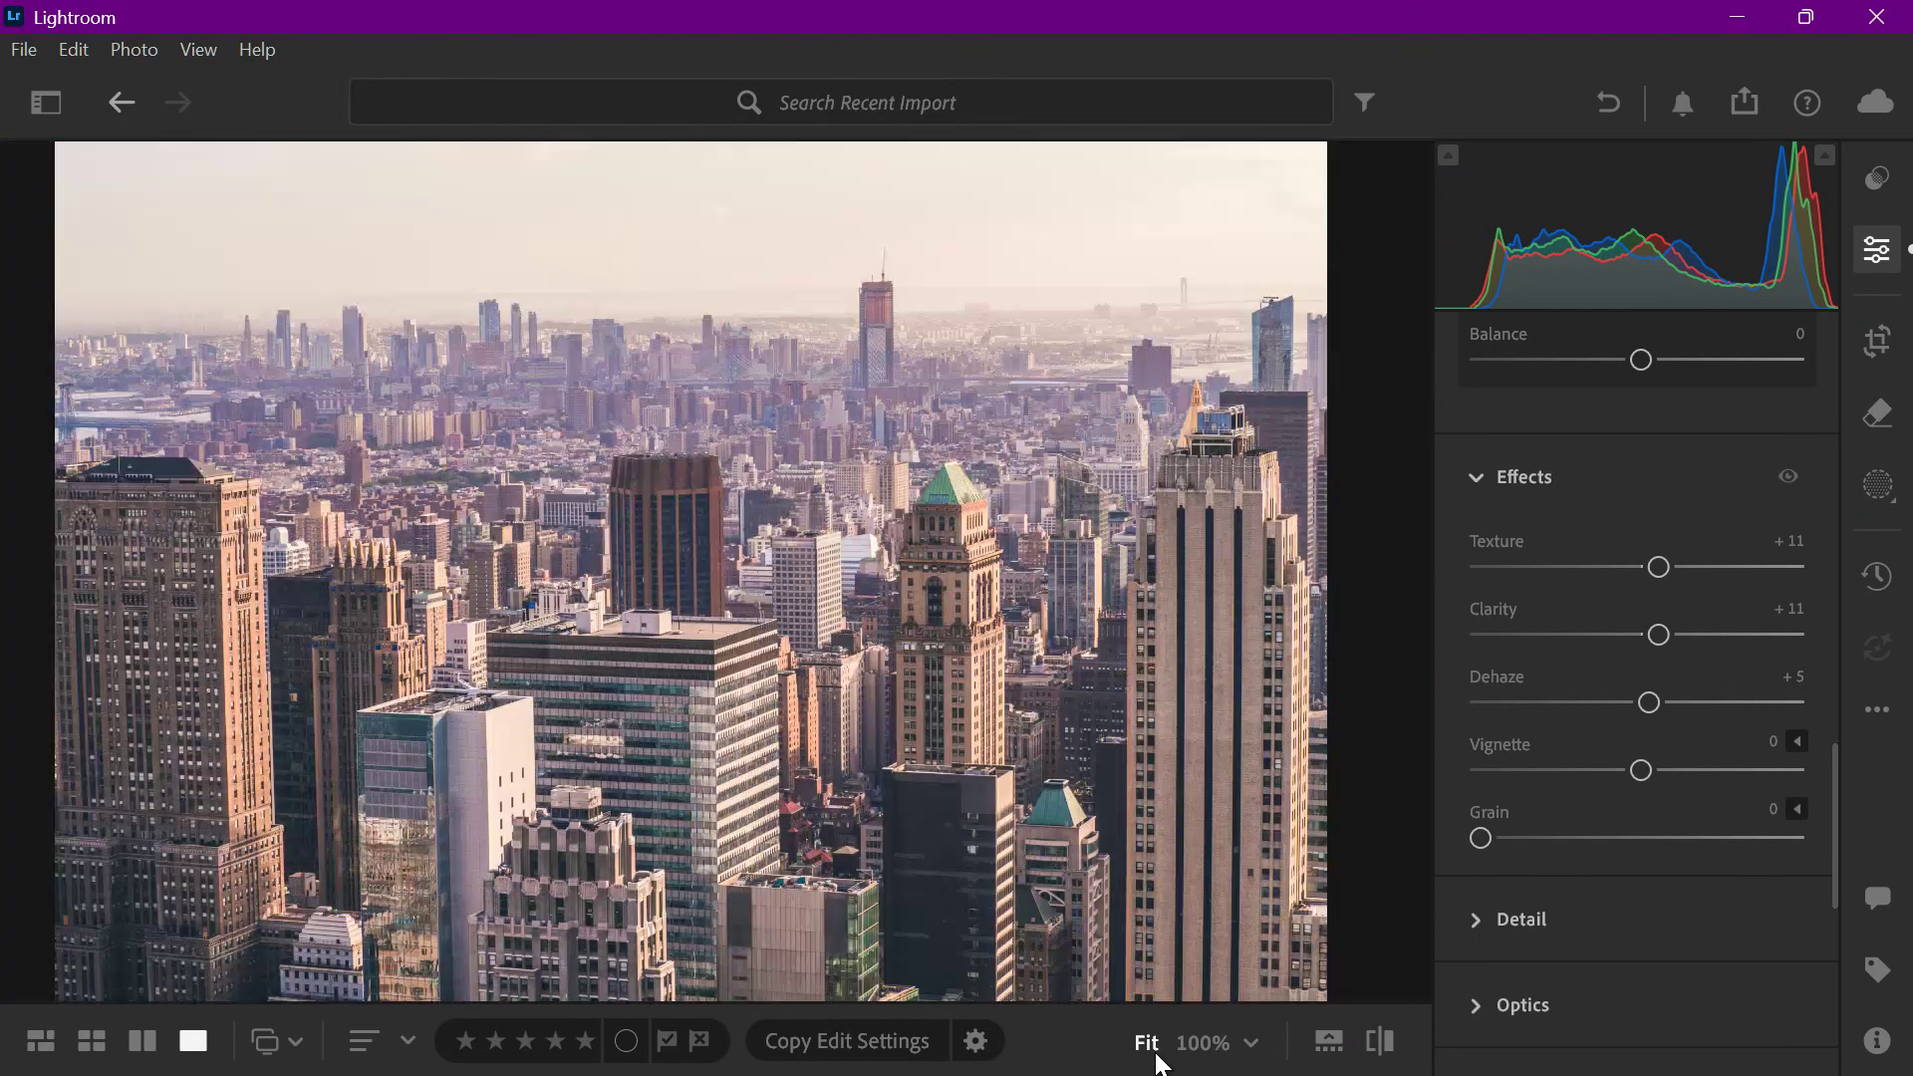
Compare the edited skyline with the original in full and at 100% around the distant red-topped tower
left_click(1379, 1041)
left_click(1381, 1042)
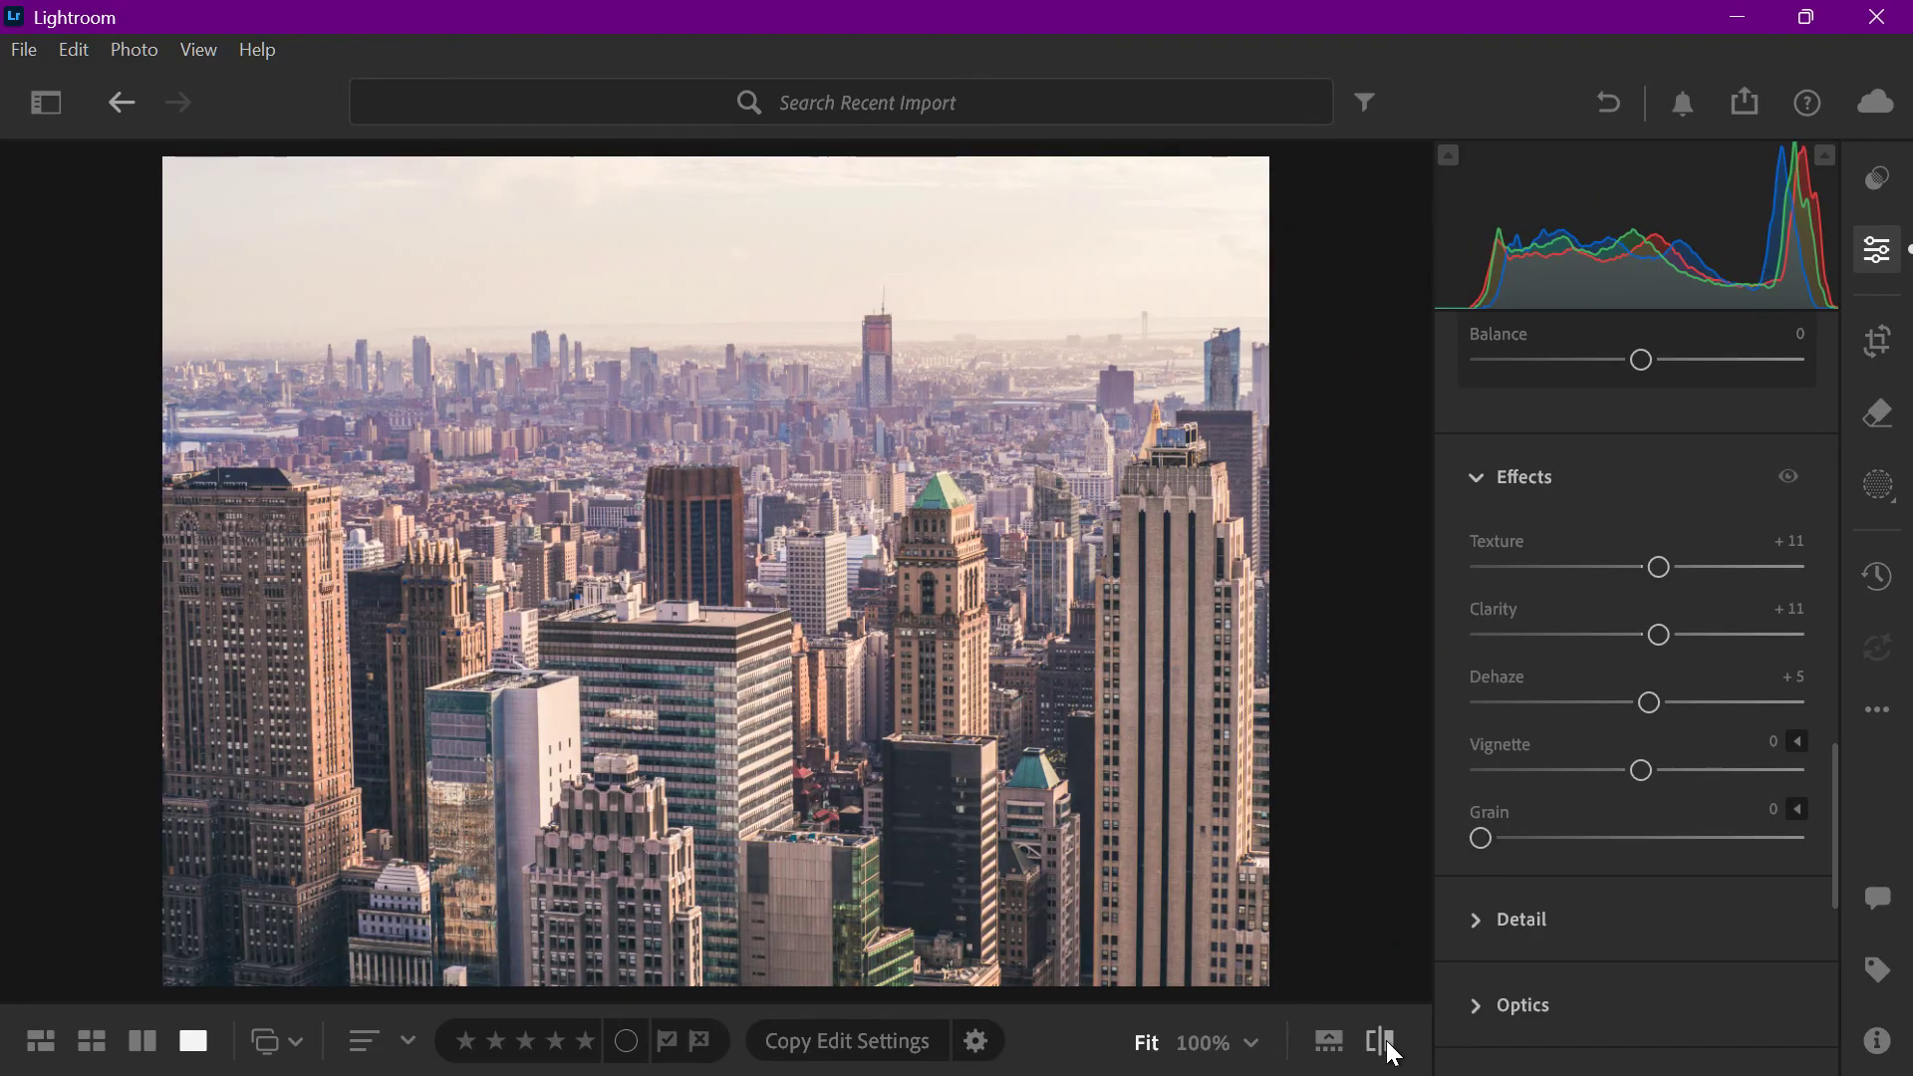
left_click(1388, 1046)
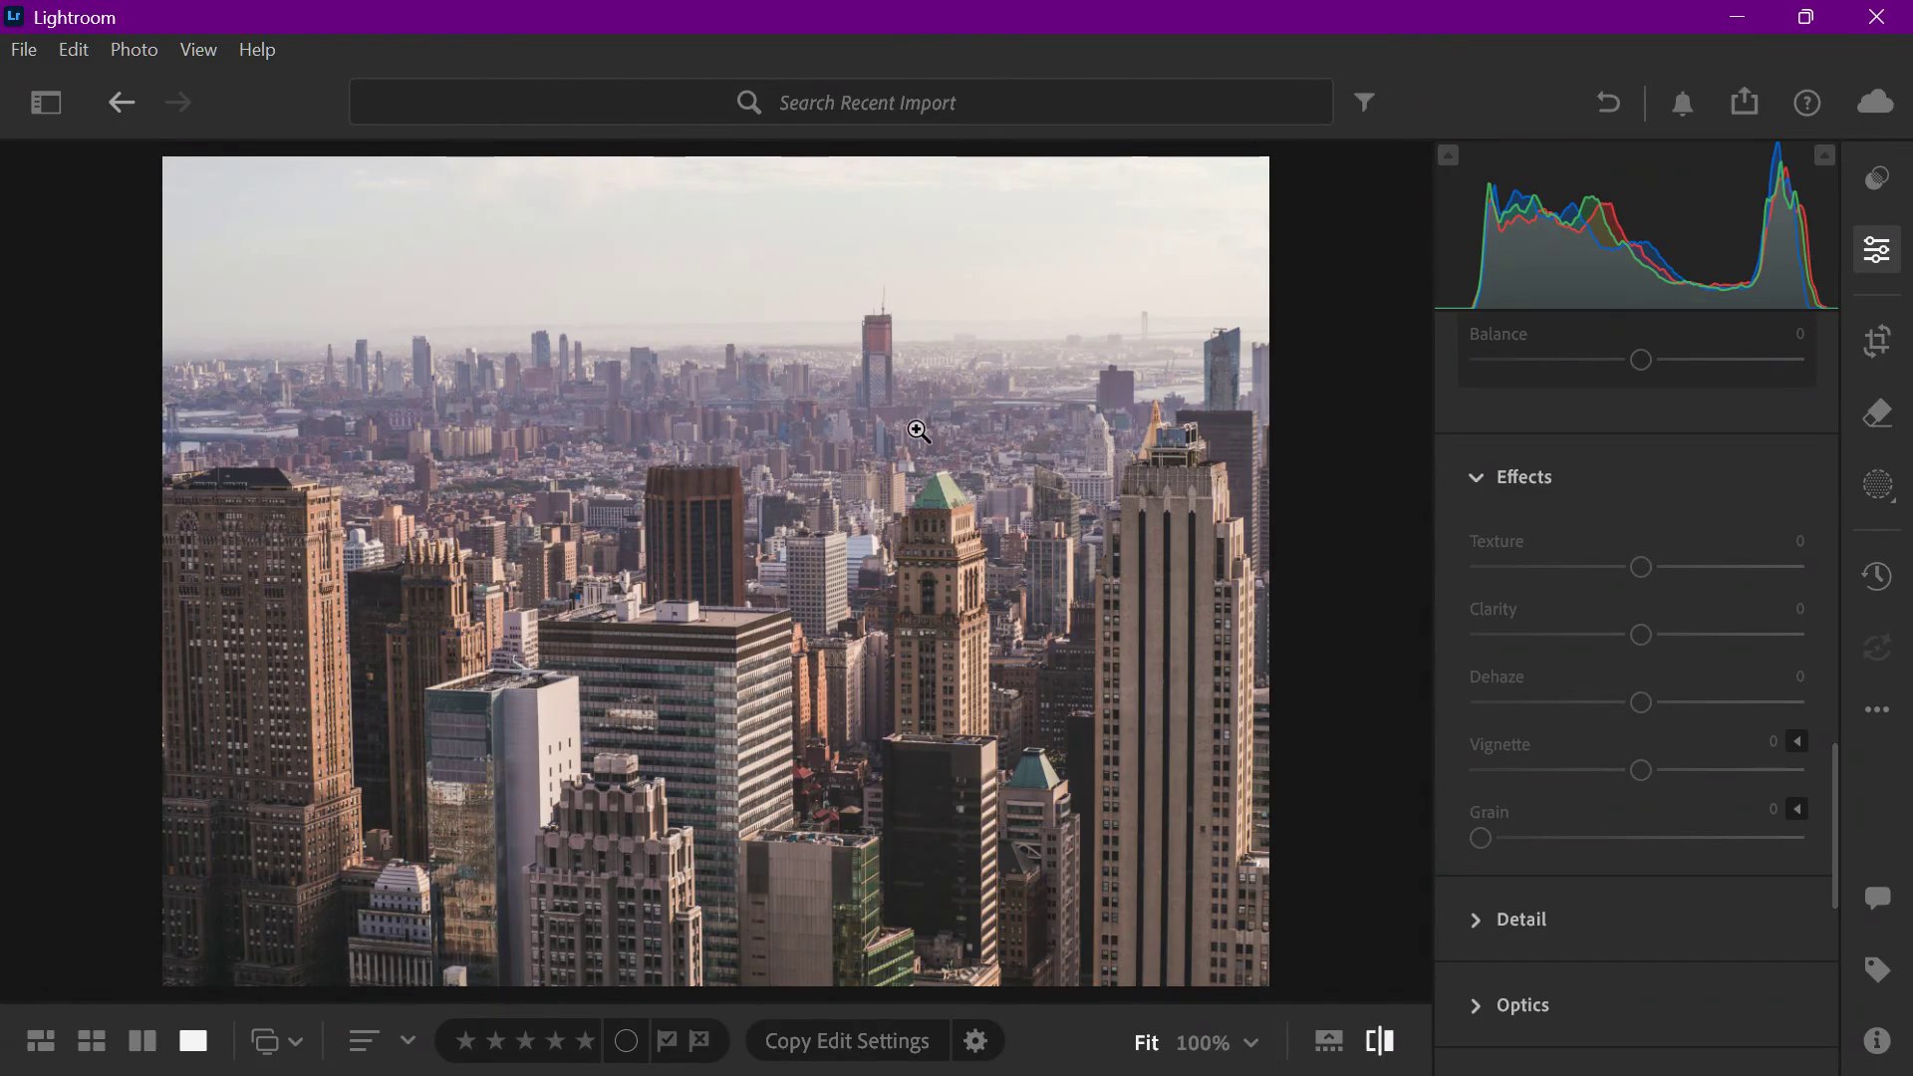
left_click(903, 353)
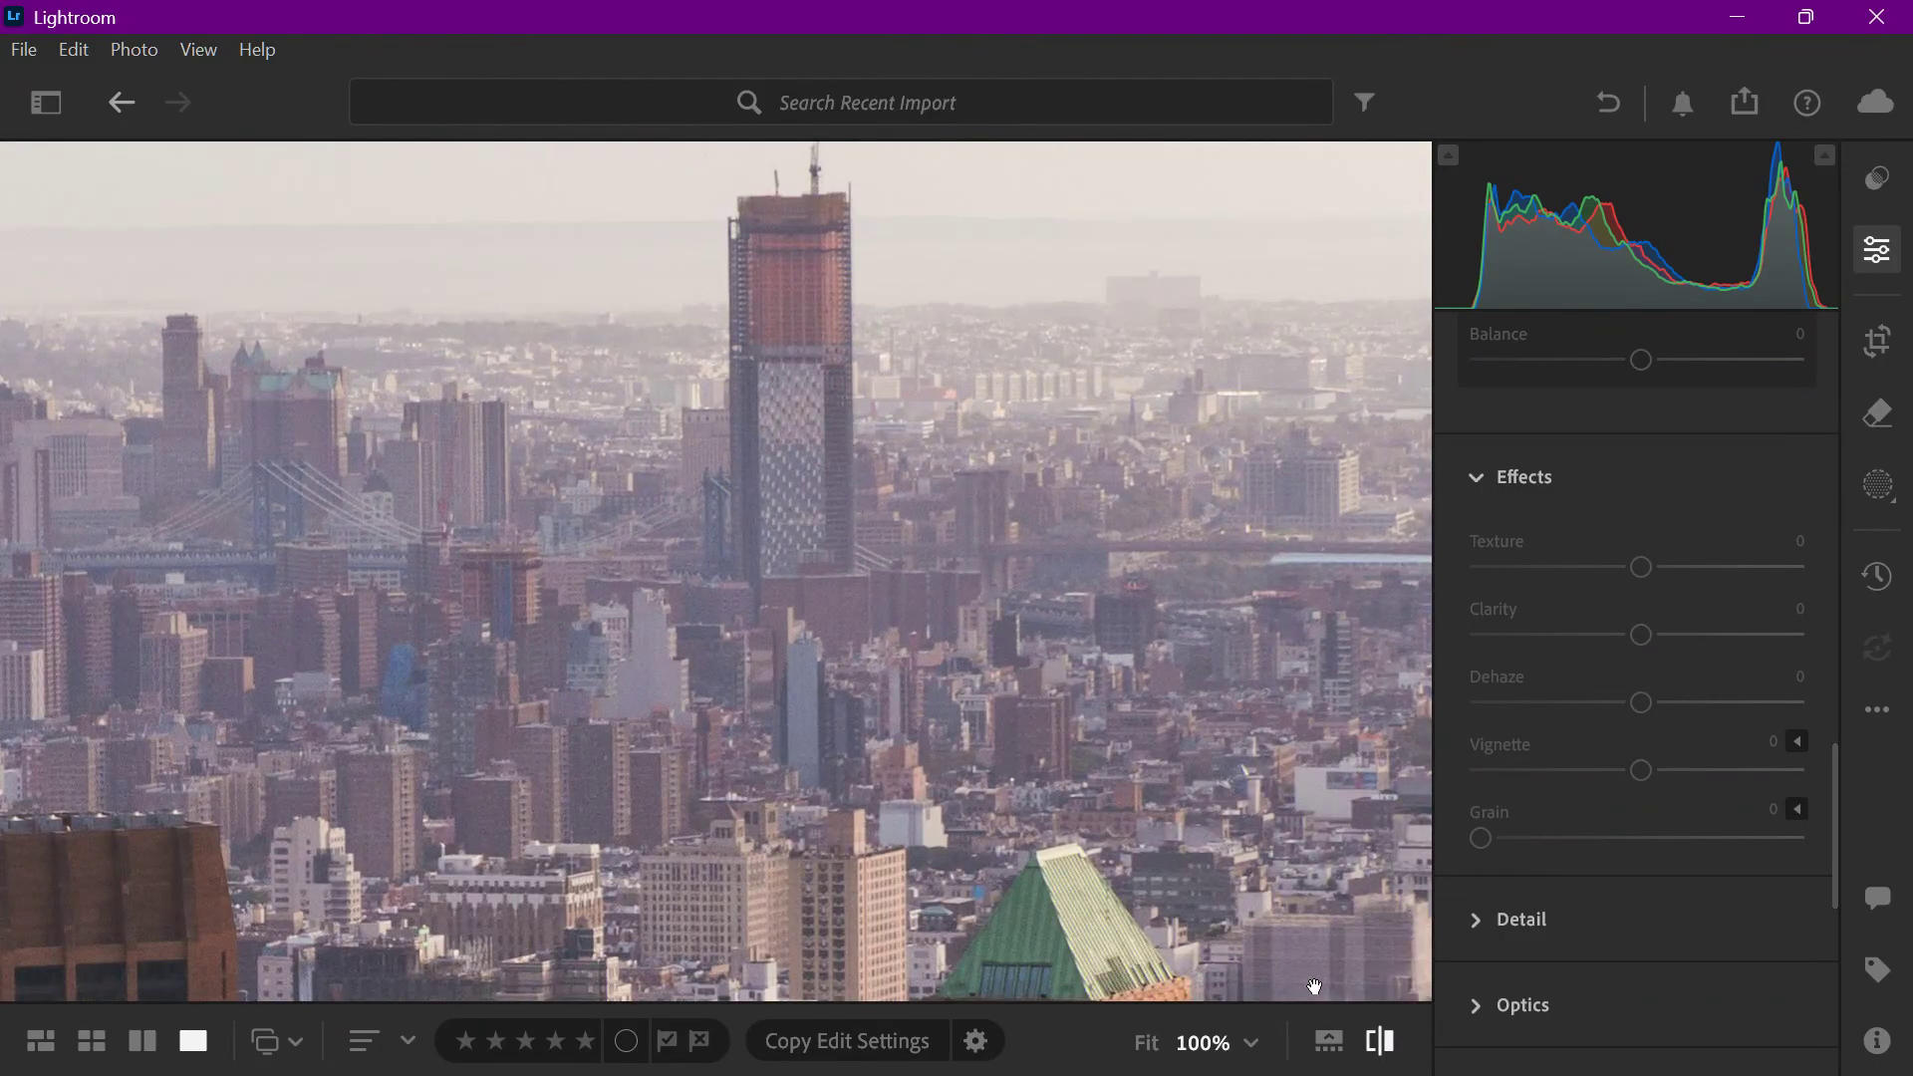
left_click(1366, 1032)
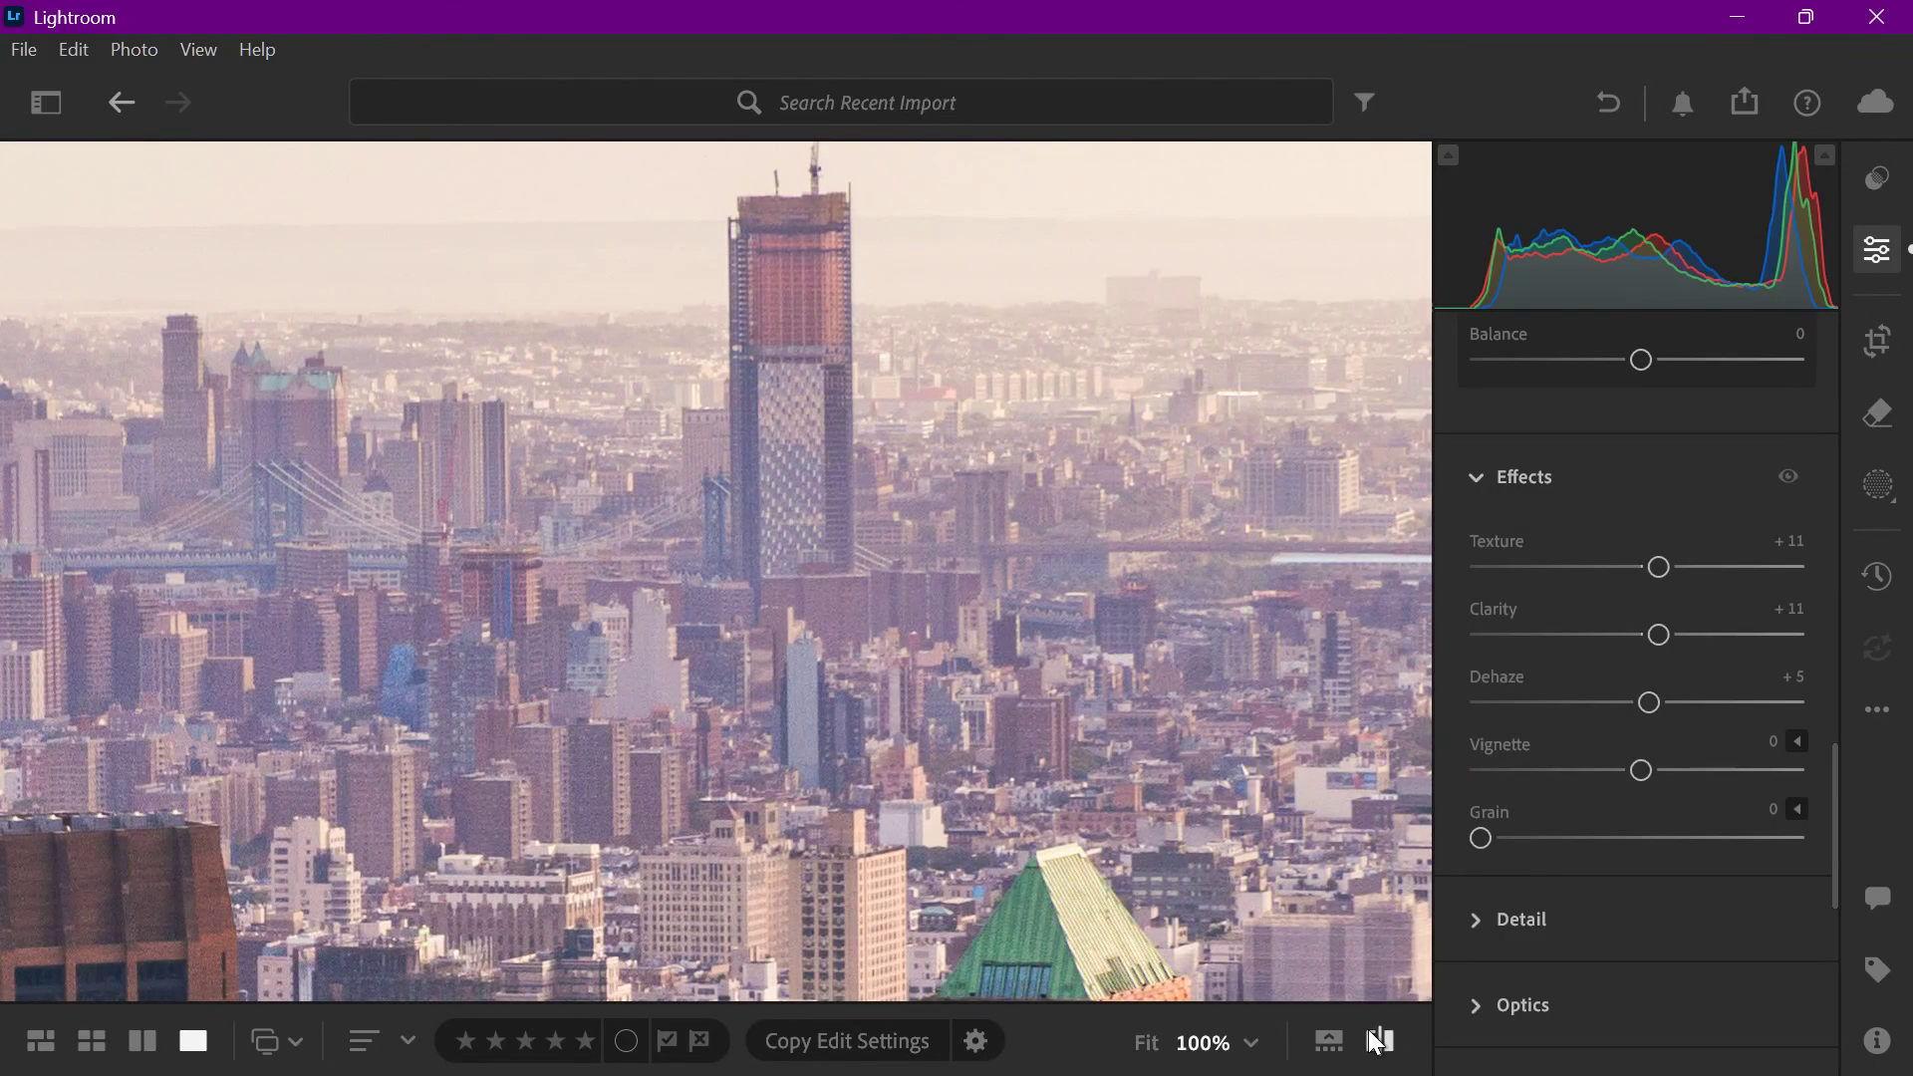